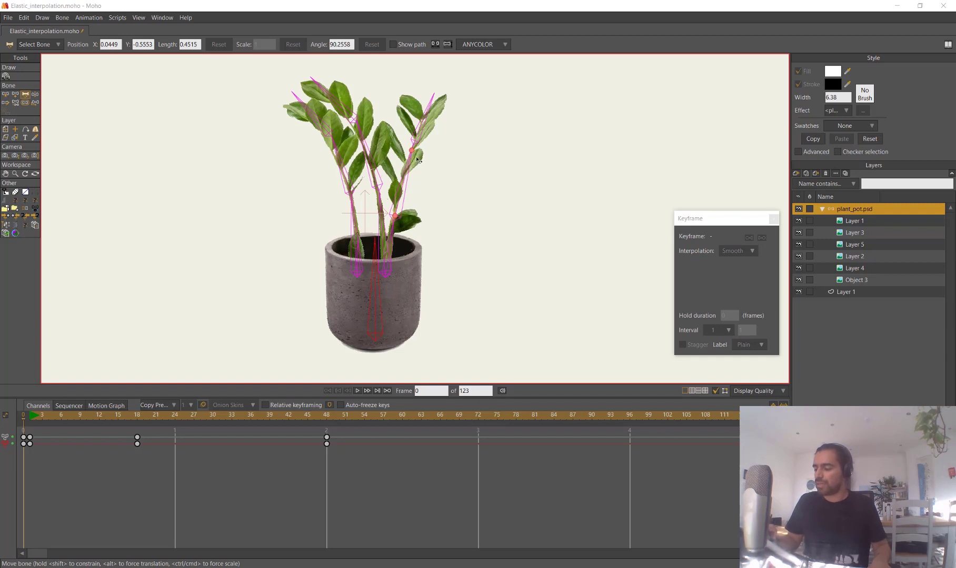
# Test the plant's bone rig by bending its stems and tilting the pot with the Manipulate Bones tool, without keeping the pose
pyautogui.moveTo(431, 96); pyautogui.dragTo(484, 119)
pyautogui.click(379, 275)
pyautogui.press('z')
pyautogui.moveTo(362, 124); pyautogui.dragTo(316, 143)
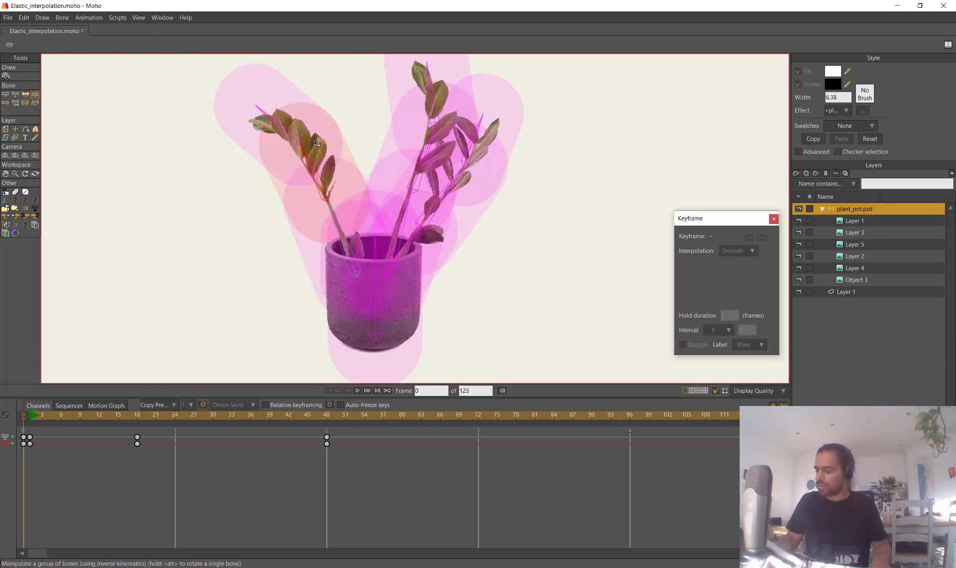
pyautogui.moveTo(426, 94); pyautogui.dragTo(305, 112)
pyautogui.moveTo(476, 141); pyautogui.dragTo(391, 184)
pyautogui.moveTo(393, 236); pyautogui.dragTo(379, 222)
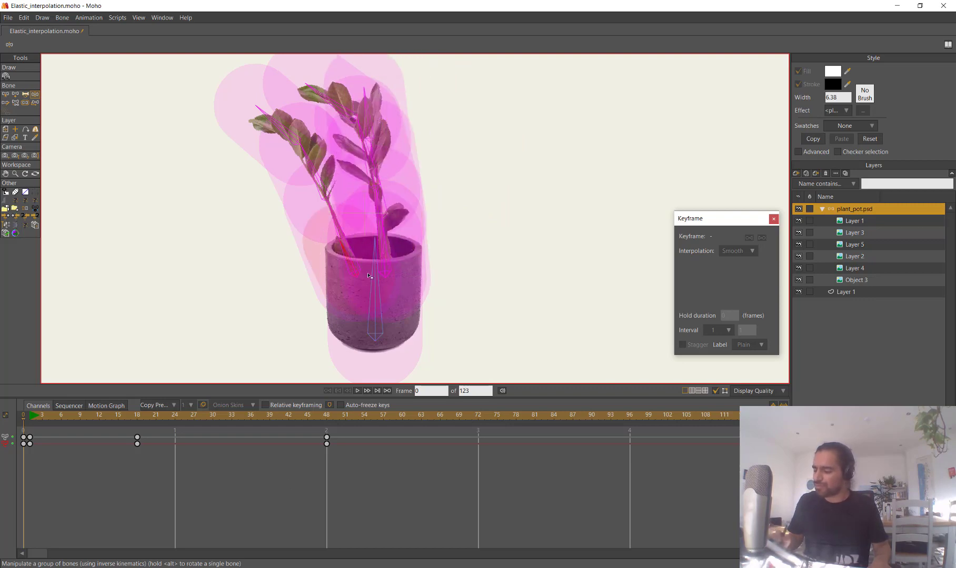
pyautogui.moveTo(370, 276)
pyautogui.mouseDown()
pyautogui.moveTo(331, 277)
pyautogui.moveTo(405, 278)
pyautogui.moveTo(361, 279)
pyautogui.mouseUp()
pyautogui.press('b')
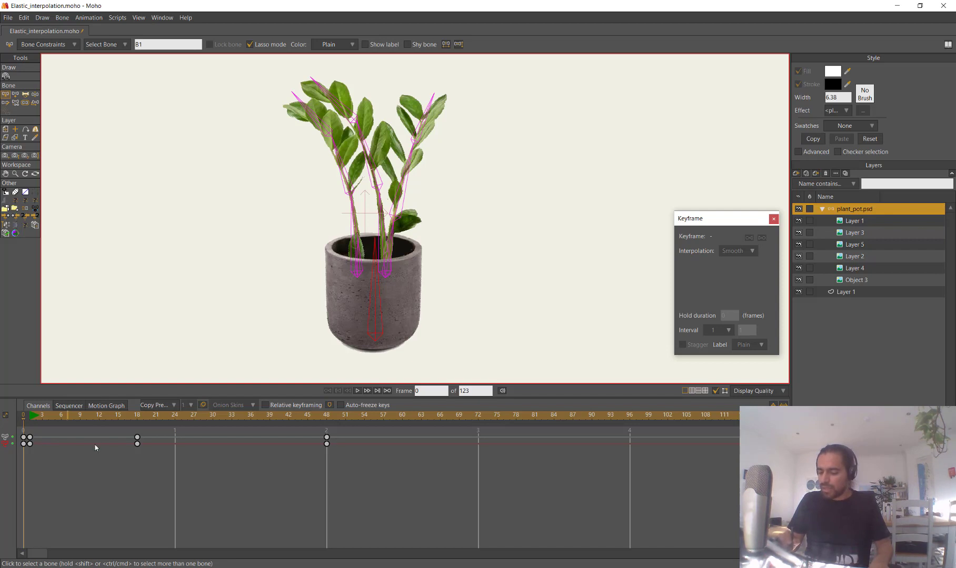
# Play and scrub the animation to review the plant's keyed poses at frames 1, 18 and 48
pyautogui.click(30, 416)
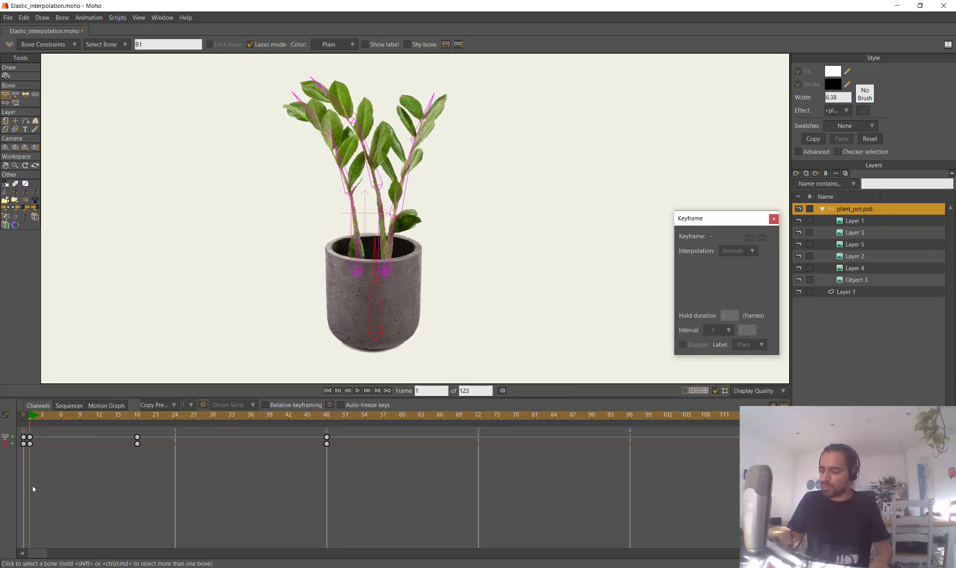
pyautogui.moveTo(38, 420); pyautogui.dragTo(138, 428)
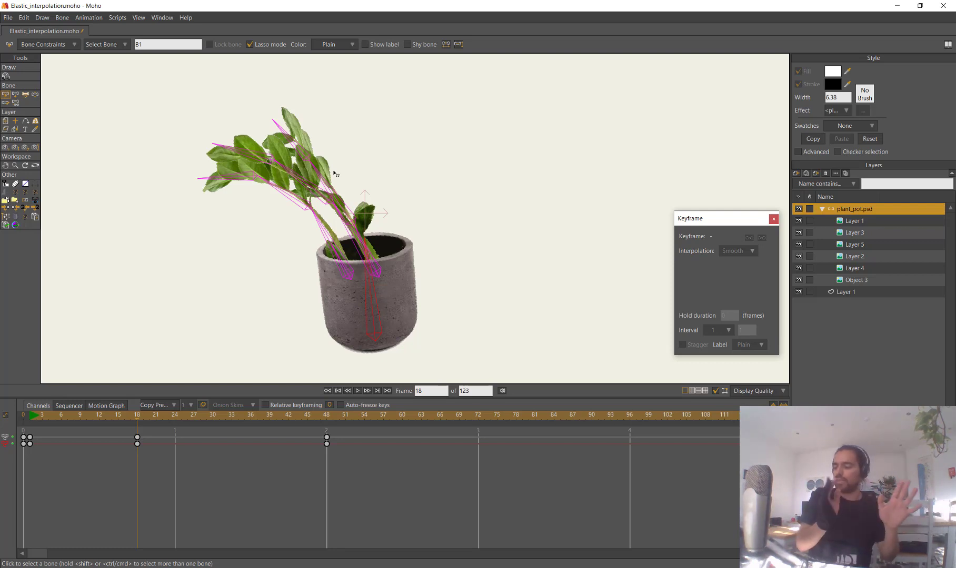
pyautogui.moveTo(41, 416); pyautogui.dragTo(324, 444)
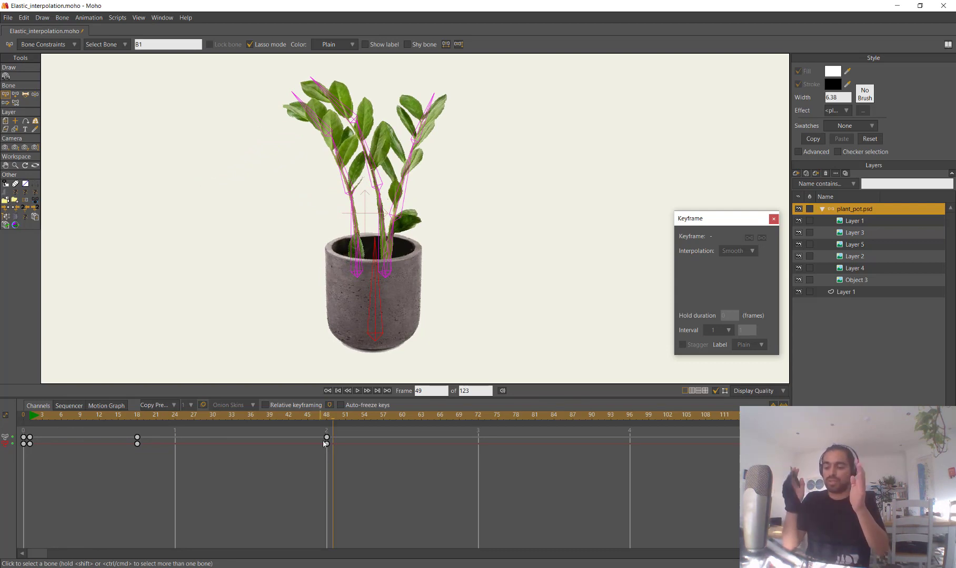
pyautogui.click(28, 419)
pyautogui.press('space')
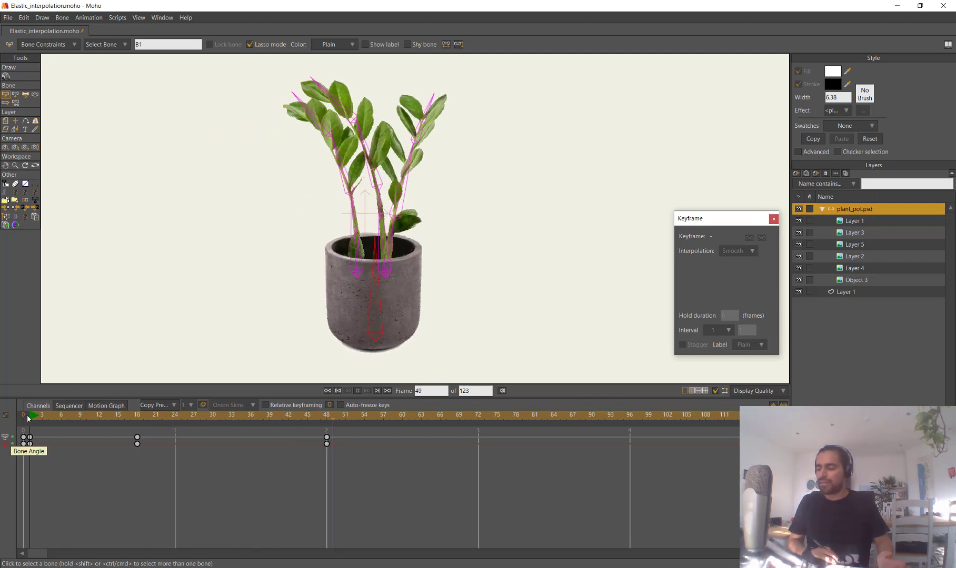
pyautogui.press('space')
pyautogui.moveTo(28, 419); pyautogui.dragTo(188, 439)
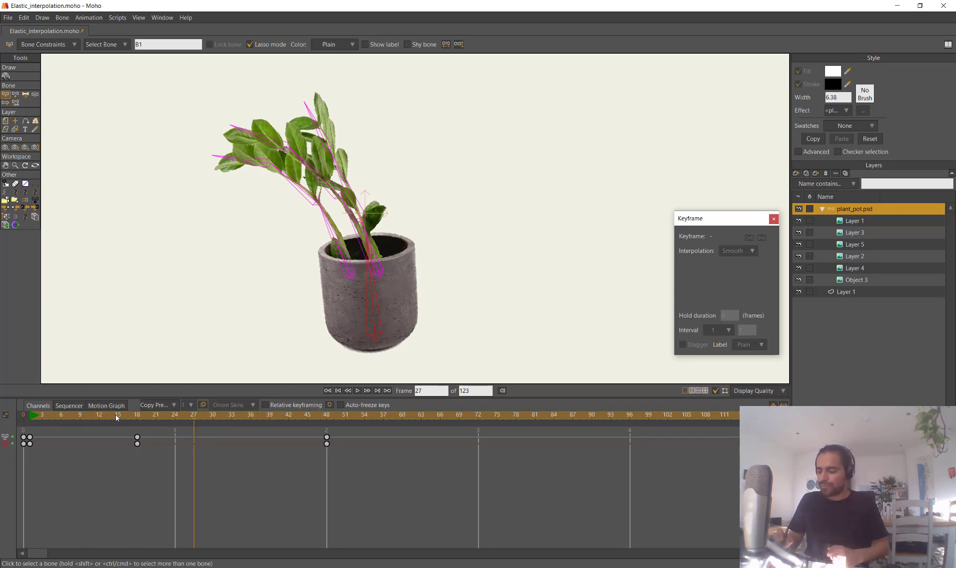
pyautogui.moveTo(115, 417); pyautogui.dragTo(244, 445)
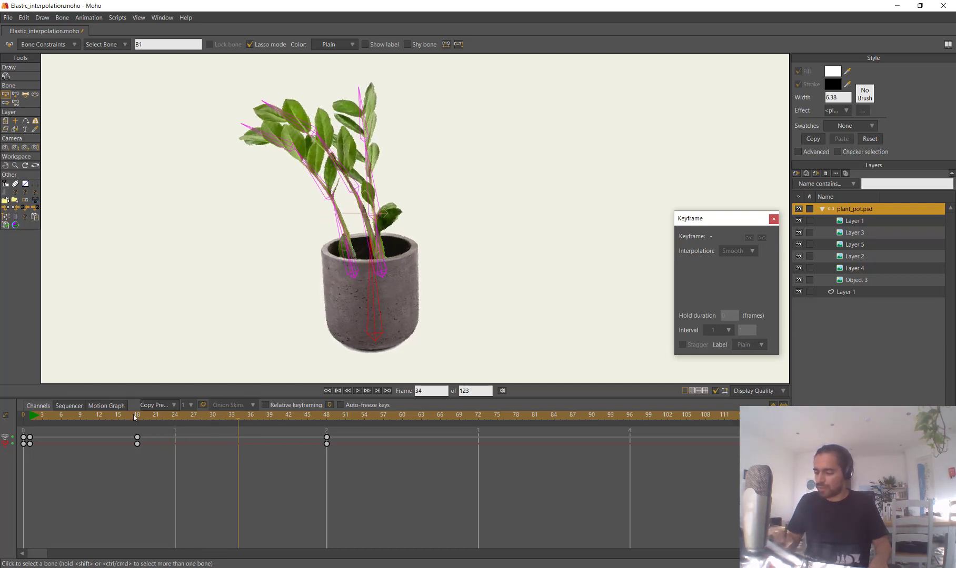
# Copy the bone keyframes at frame 48 and paste them at frame 32
pyautogui.moveTo(135, 418); pyautogui.dragTo(228, 470)
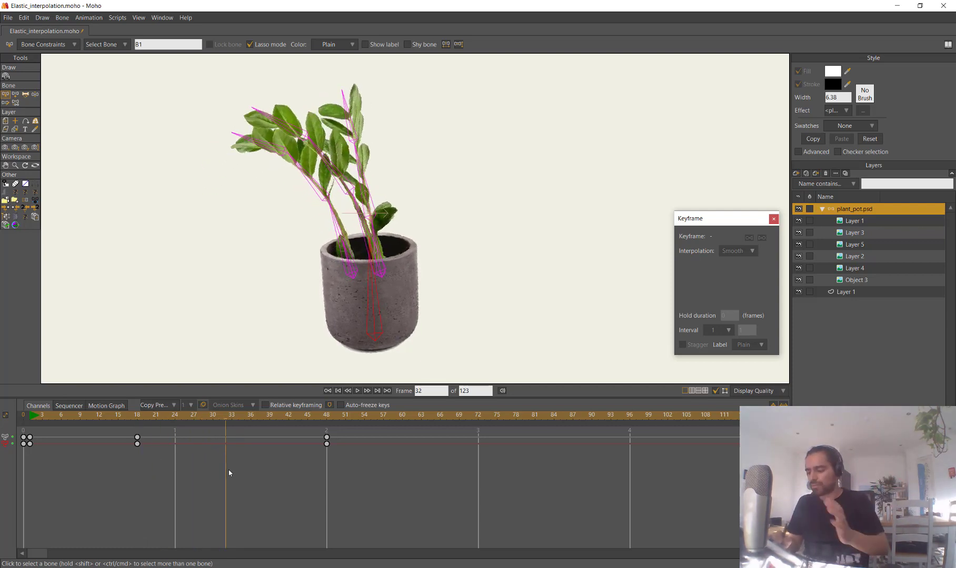
pyautogui.click(326, 438)
pyautogui.hotkey('ctrl', 'c')
pyautogui.hotkey('ctrl', 'v')
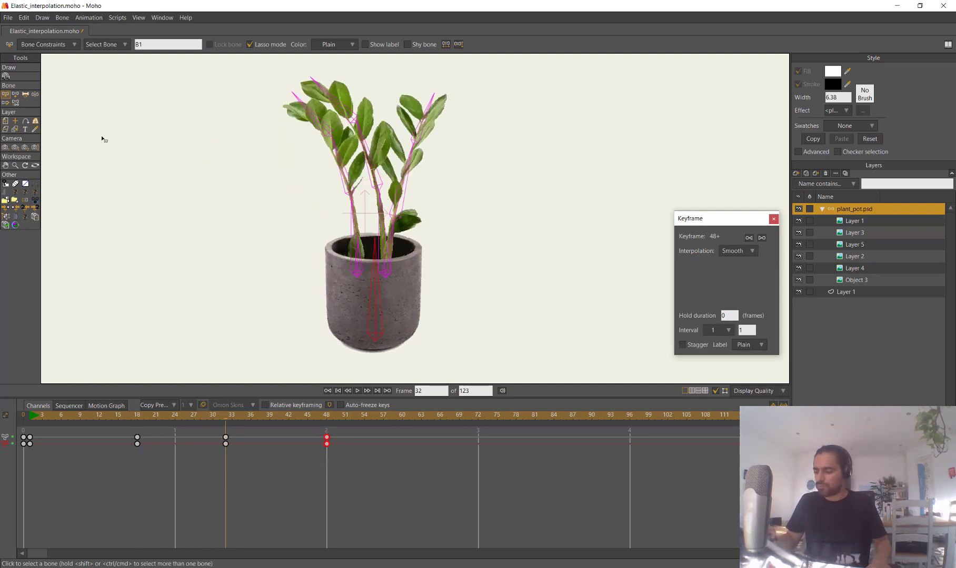
# At frame 32, rotate the stem and pot bones so the plant leans to the right, and scrub through the overshoot
pyautogui.click(26, 95)
pyautogui.moveTo(421, 197); pyautogui.dragTo(429, 210)
pyautogui.moveTo(453, 143); pyautogui.dragTo(457, 150)
pyautogui.moveTo(380, 214); pyautogui.dragTo(390, 216)
pyautogui.moveTo(385, 152); pyautogui.dragTo(399, 150)
pyautogui.moveTo(392, 89); pyautogui.dragTo(397, 91)
pyautogui.moveTo(357, 227); pyautogui.dragTo(366, 228)
pyautogui.moveTo(354, 158); pyautogui.dragTo(359, 157)
pyautogui.moveTo(346, 103); pyautogui.dragTo(402, 86)
pyautogui.moveTo(374, 280); pyautogui.dragTo(379, 282)
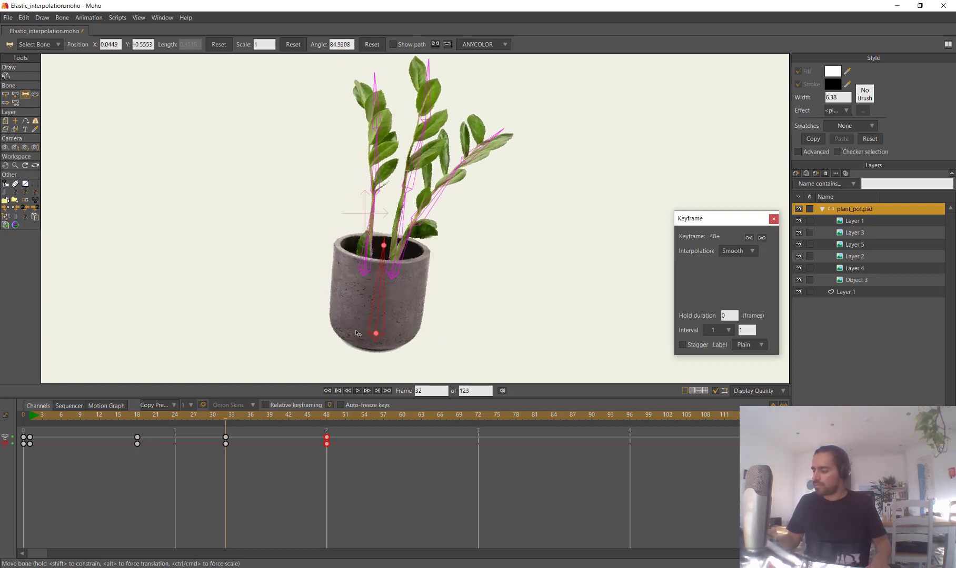
pyautogui.moveTo(79, 417); pyautogui.dragTo(371, 452)
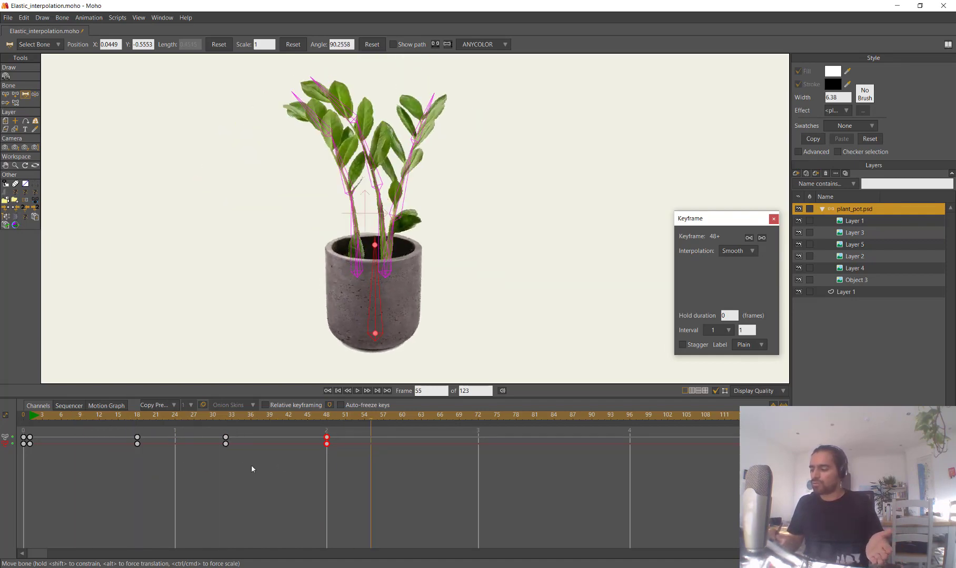
pyautogui.moveTo(252, 469)
pyautogui.mouseDown()
pyautogui.moveTo(143, 472)
pyautogui.moveTo(310, 457)
pyautogui.moveTo(342, 463)
pyautogui.moveTo(257, 481)
pyautogui.mouseUp()
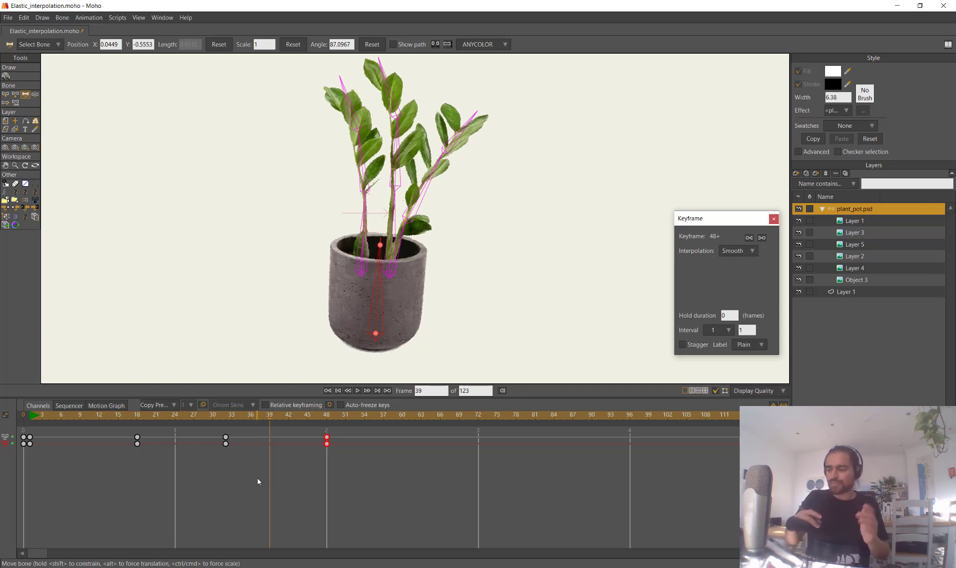
# Delete the overshoot keyframes at frame 32
pyautogui.click(189, 461)
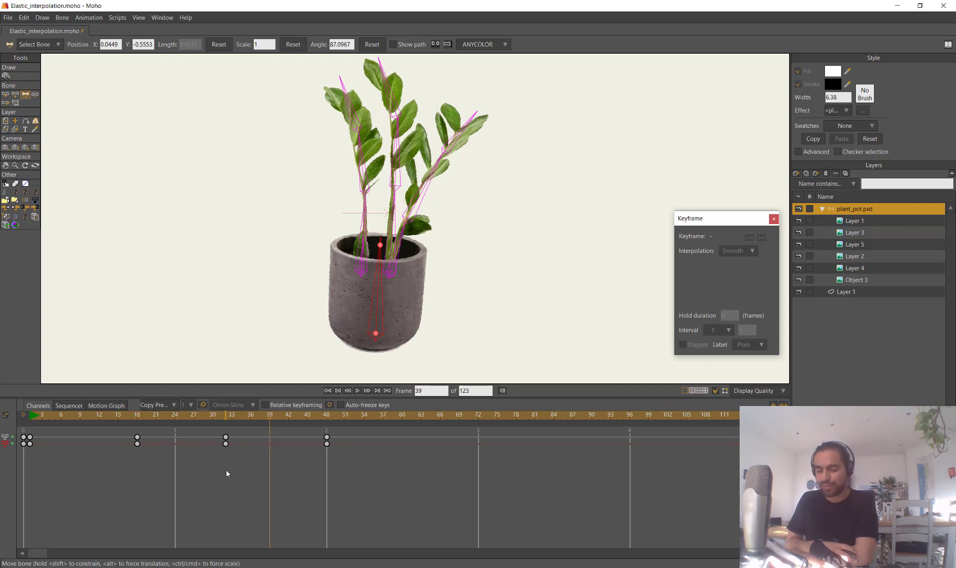
pyautogui.moveTo(223, 497); pyautogui.dragTo(231, 459)
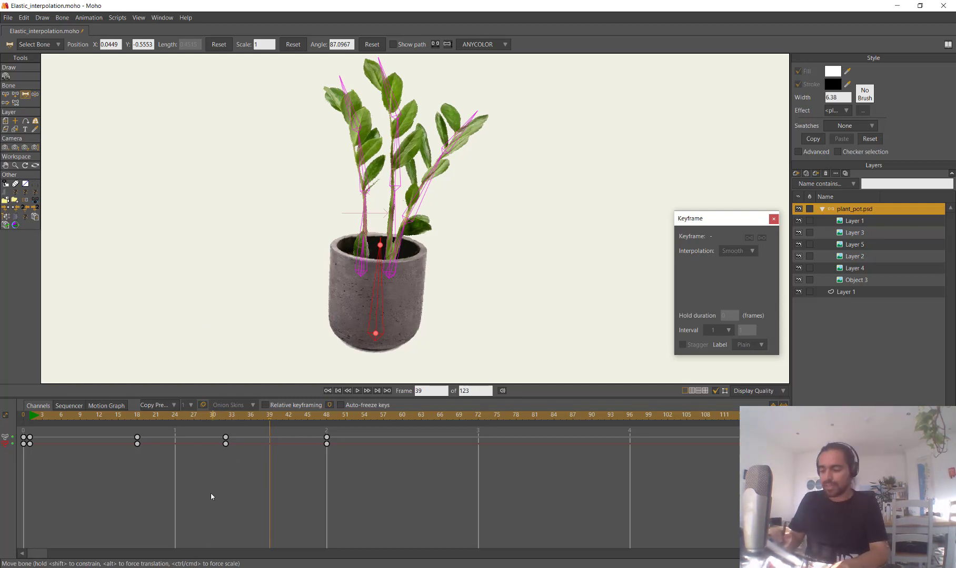
pyautogui.moveTo(215, 486); pyautogui.dragTo(248, 456)
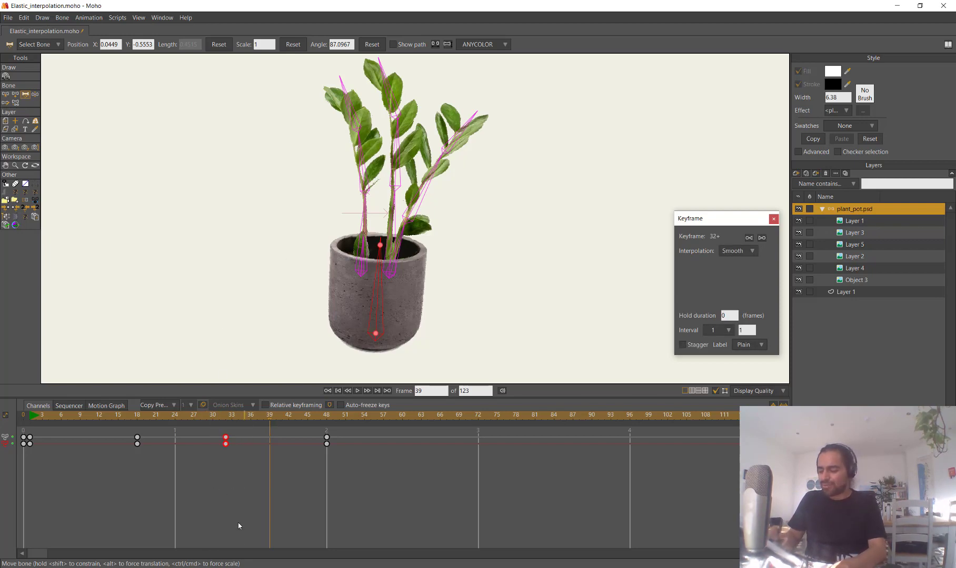
pyautogui.press('Delete')
# Set the interpolation of the bone keyframes at frame 18 to Elastic
pyautogui.moveTo(130, 415); pyautogui.dragTo(138, 460)
pyautogui.click(34, 448)
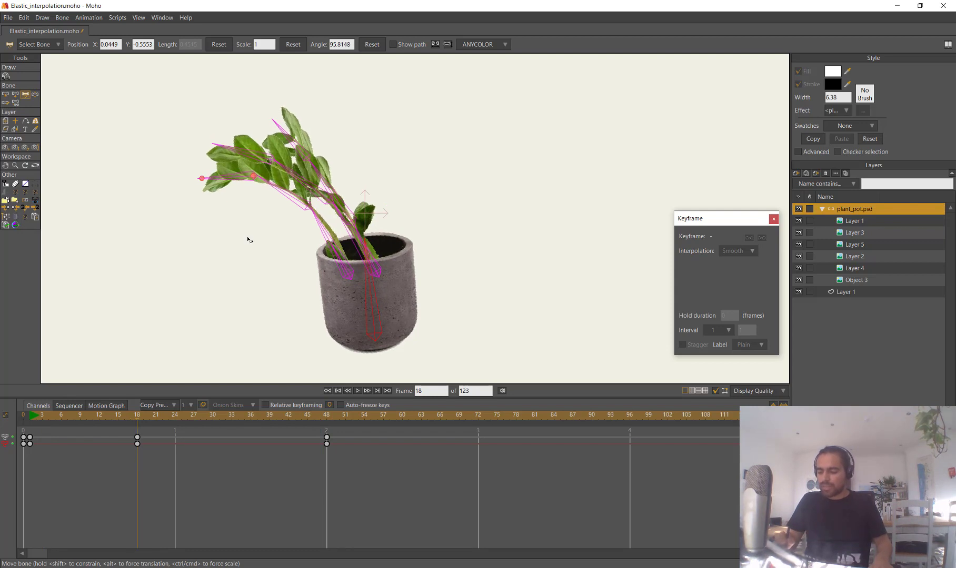
pyautogui.click(137, 438)
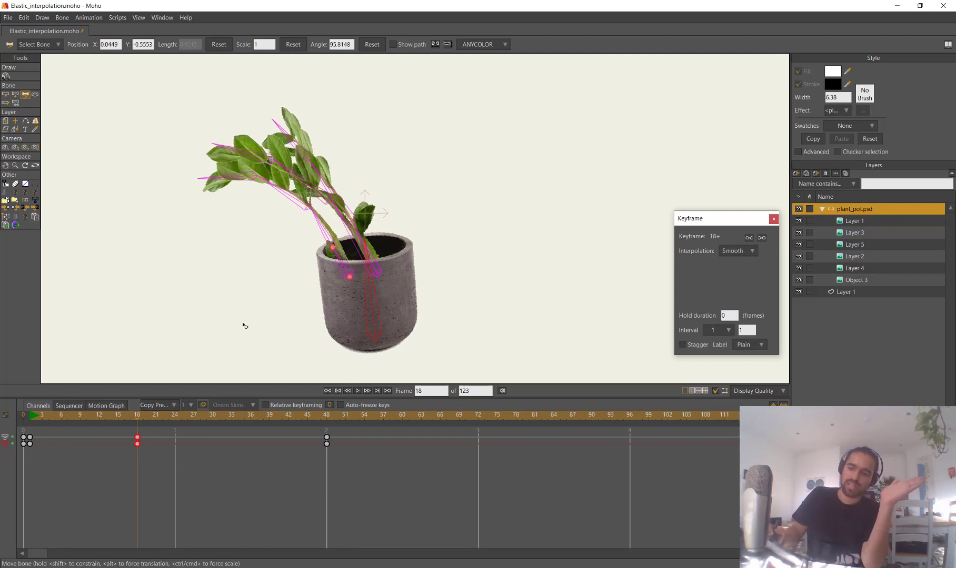
pyautogui.click(139, 447)
pyautogui.moveTo(138, 447); pyautogui.dragTo(144, 428)
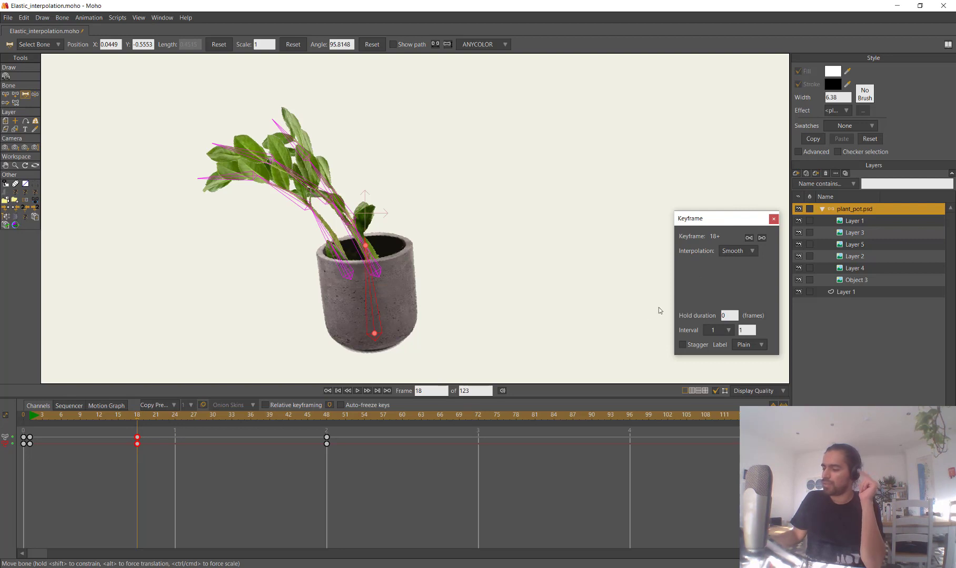
pyautogui.click(172, 18)
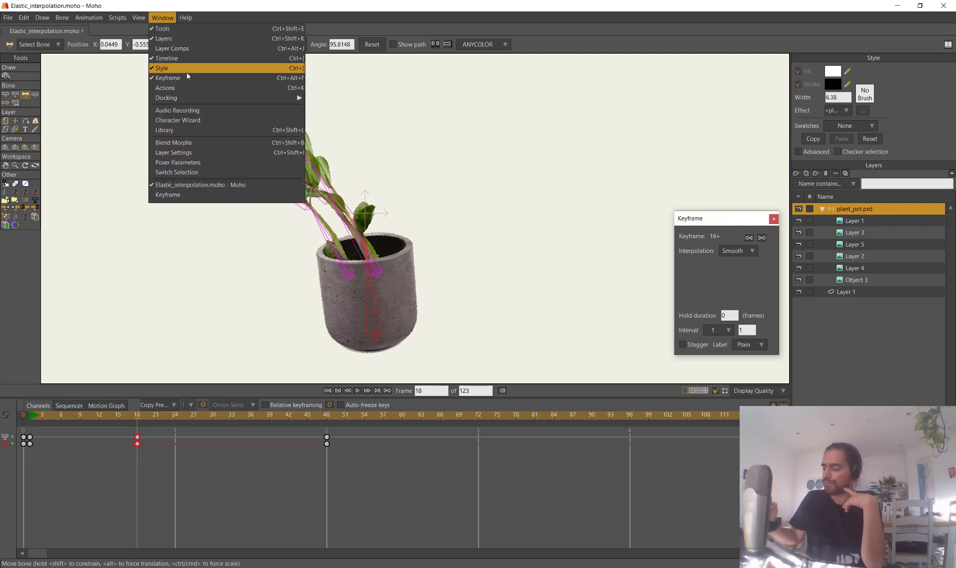
pyautogui.click(484, 23)
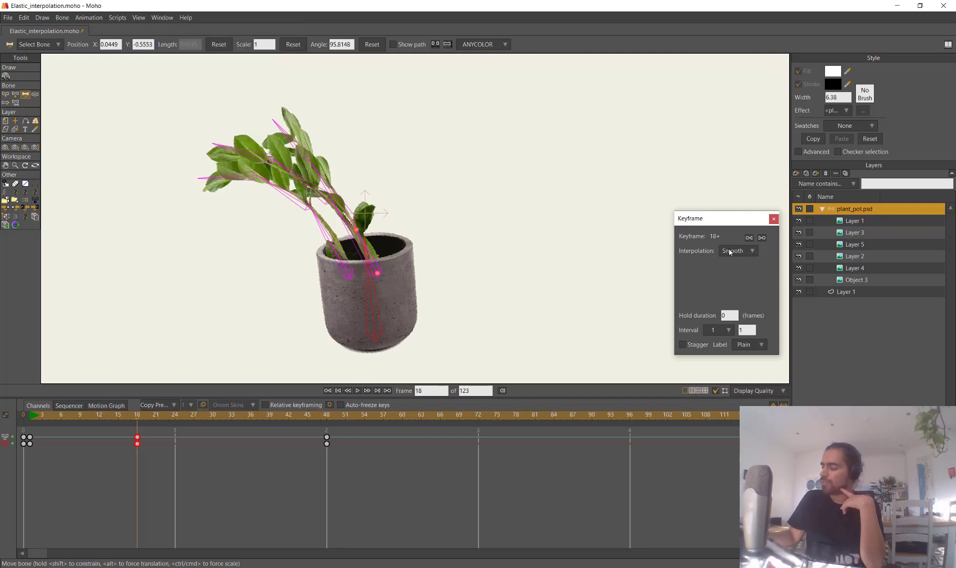
pyautogui.click(723, 253)
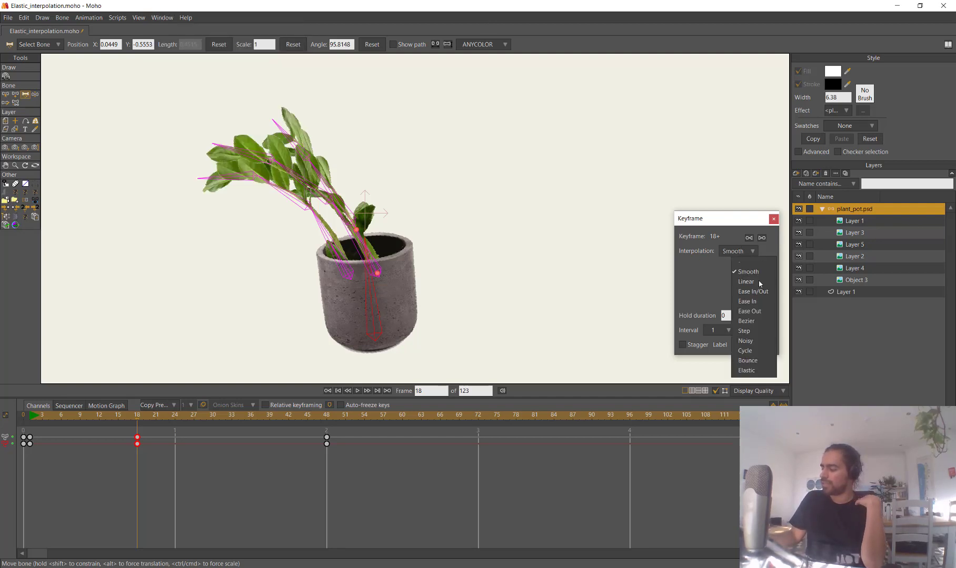
pyautogui.click(758, 369)
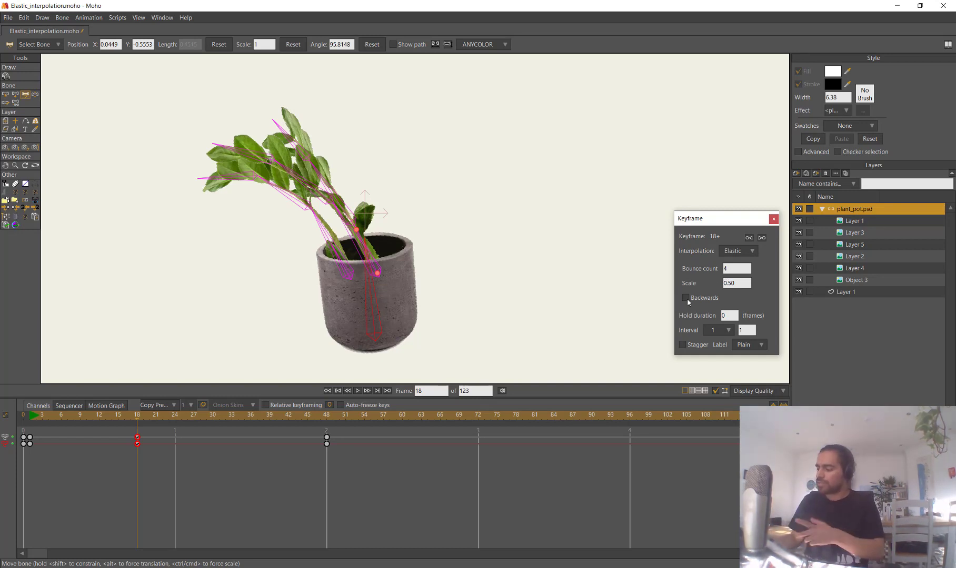
# Limit playback to end at about frame 64 and preview the elastic motion from frame 1
pyautogui.click(35, 416)
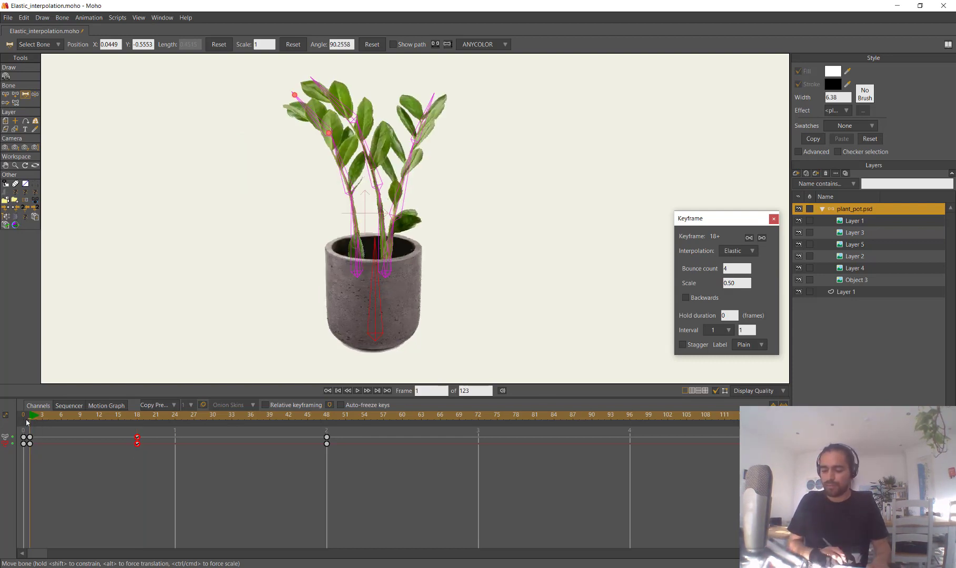
pyautogui.click(395, 461)
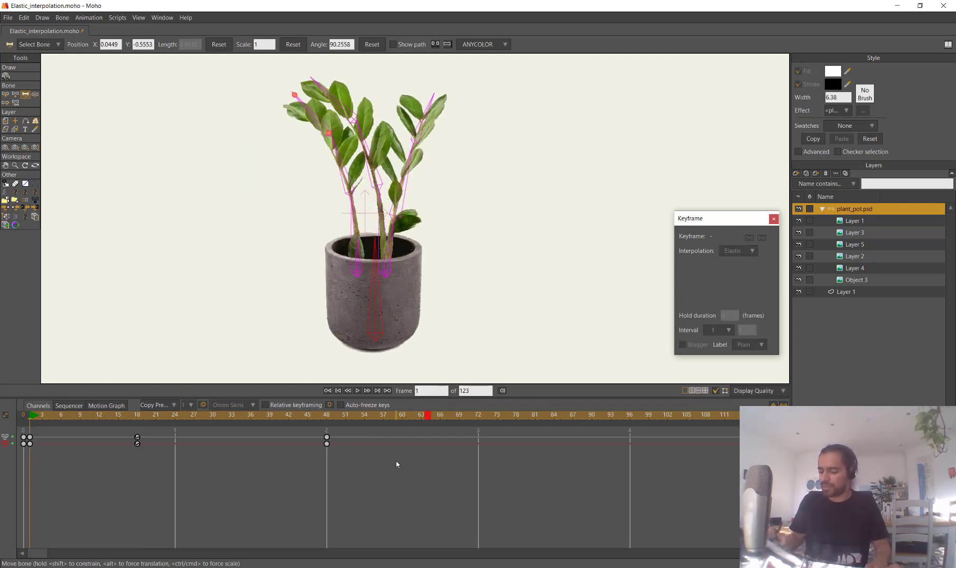
pyautogui.press('space')
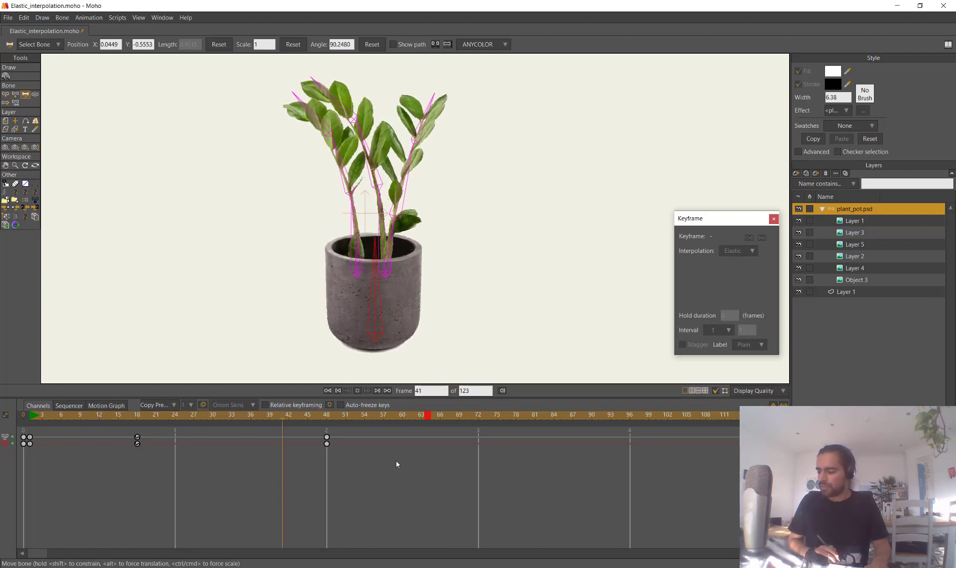
pyautogui.press('space')
pyautogui.moveTo(38, 416); pyautogui.dragTo(99, 457)
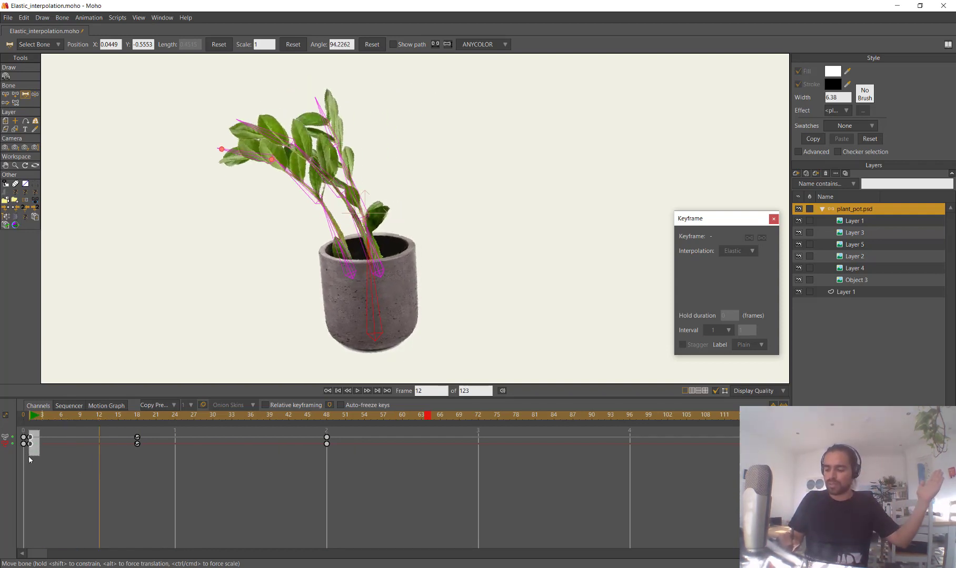
# Set the Elastic bounce count to 3 and the scale to 1 on the keyframes at frame 18
pyautogui.moveTo(29, 456); pyautogui.dragTo(29, 456)
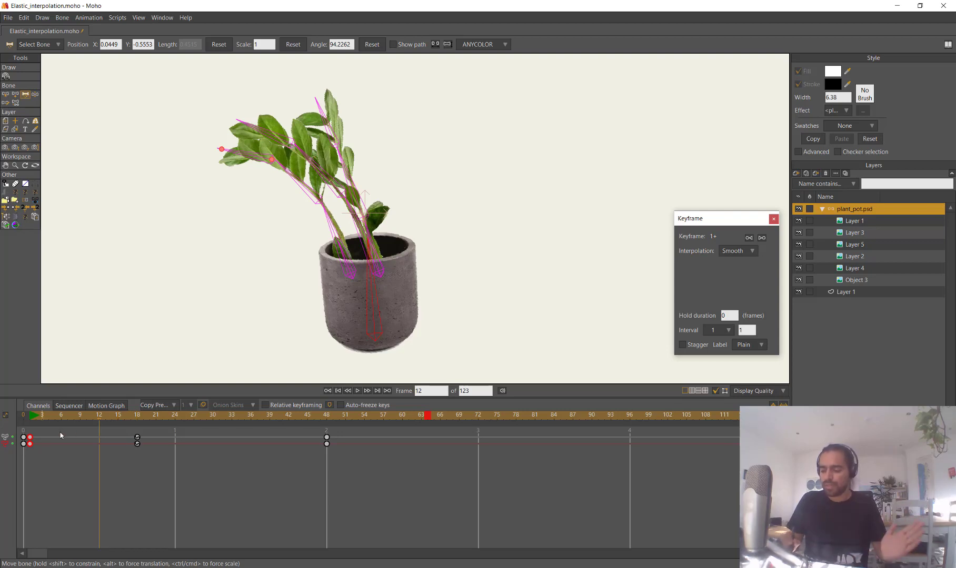
pyautogui.click(137, 443)
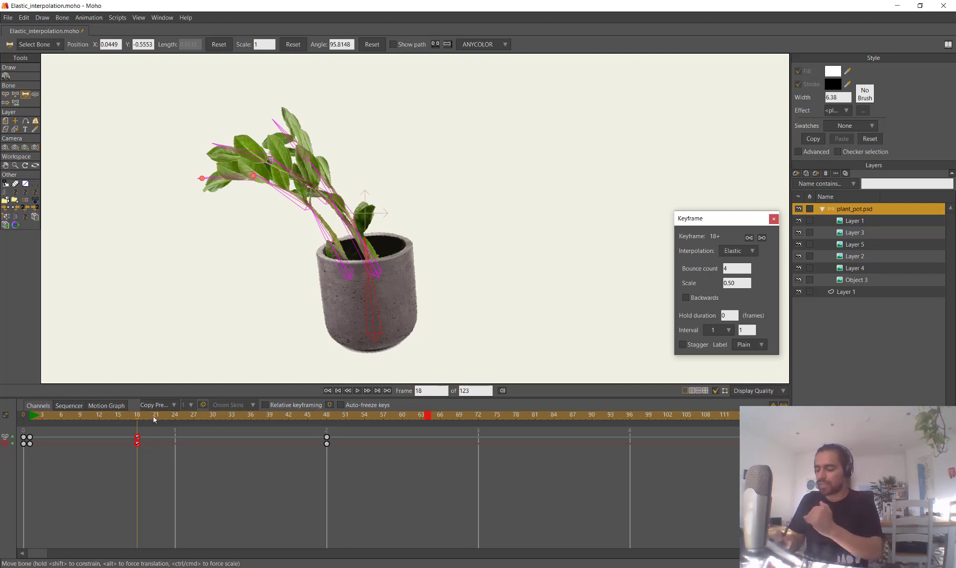
pyautogui.moveTo(153, 417); pyautogui.dragTo(137, 444)
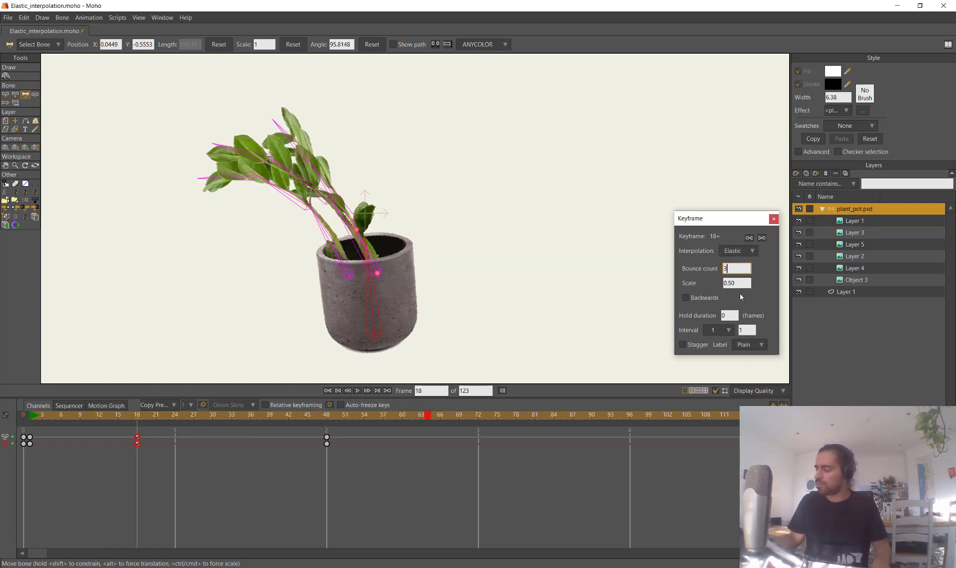
pyautogui.moveTo(39, 418); pyautogui.dragTo(133, 451)
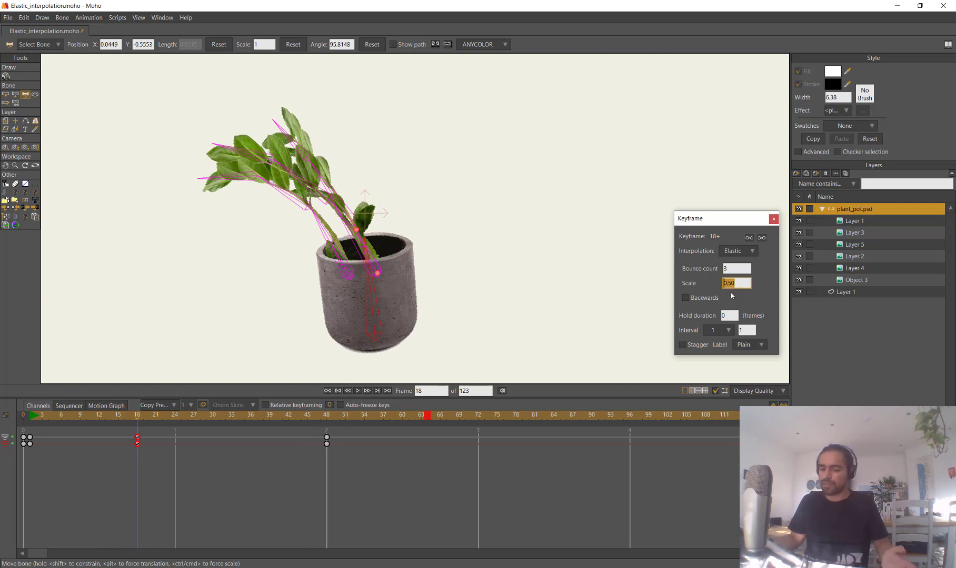
pyautogui.write('1')
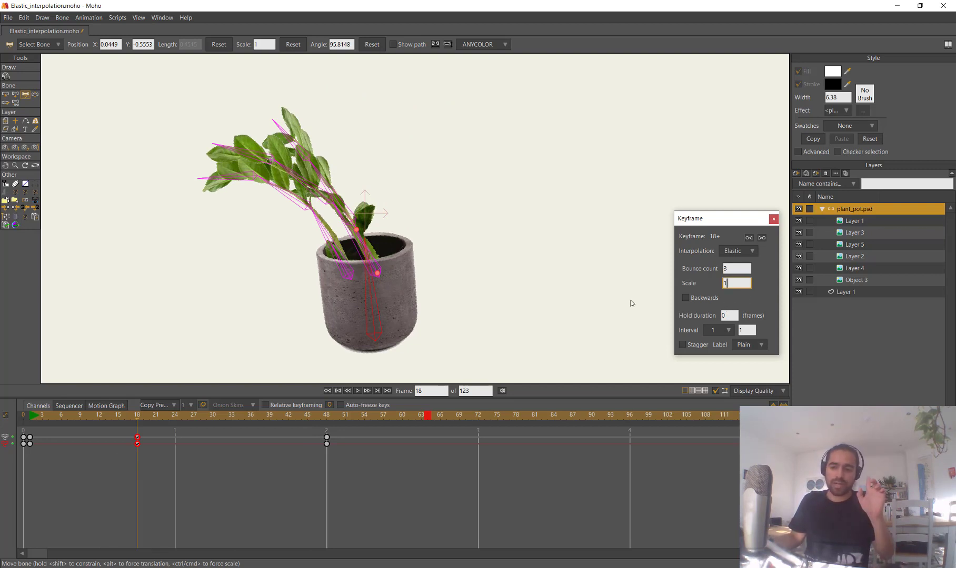
# Play the animation from the start to check the revised elastic bounce
pyautogui.click(46, 418)
pyautogui.moveTo(81, 429); pyautogui.dragTo(72, 473)
pyautogui.press('space')
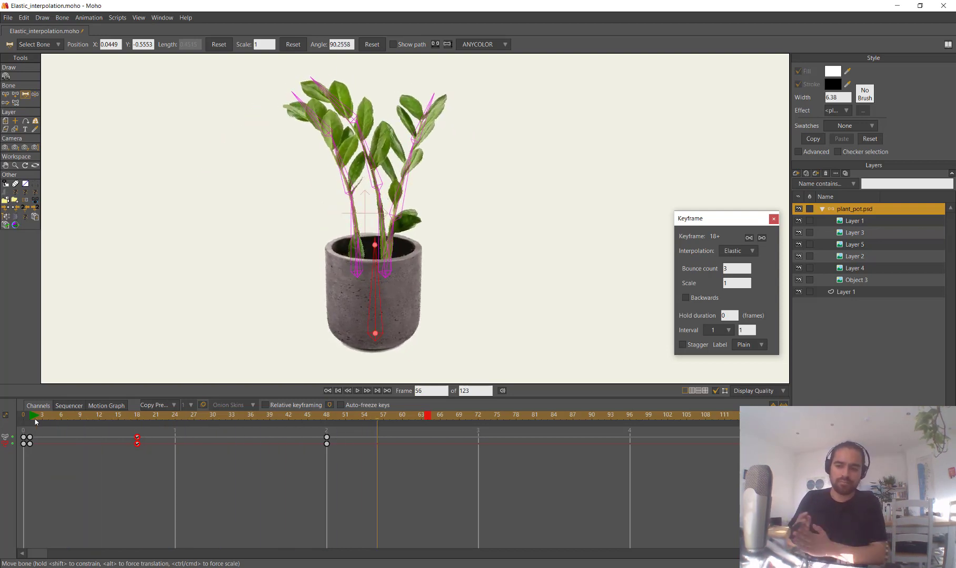
# Scrub the timeline between frames 1 and 48 to examine the sway around the keyframes at frames 18 and 48
pyautogui.moveTo(141, 487); pyautogui.dragTo(130, 428)
pyautogui.moveTo(196, 507); pyautogui.dragTo(333, 429)
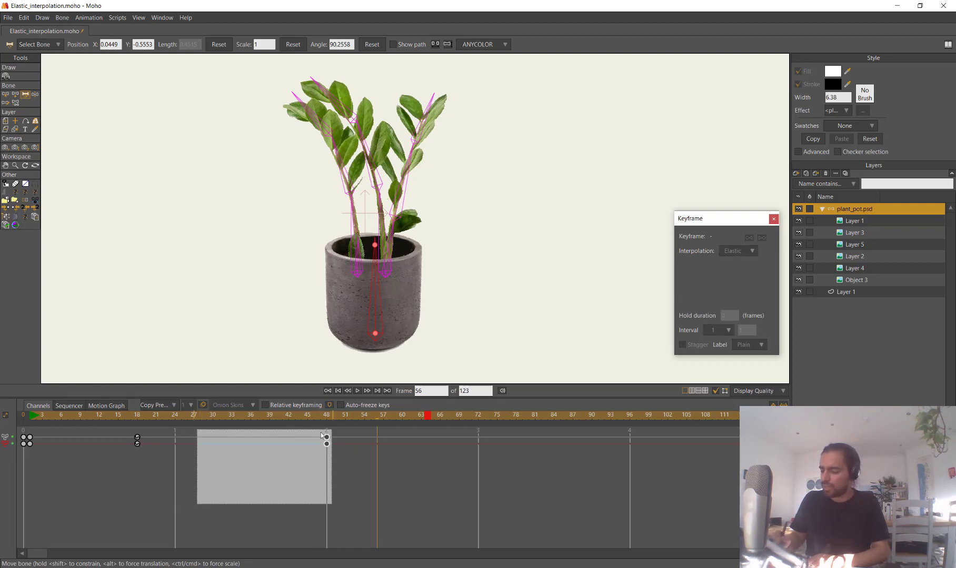
pyautogui.click(137, 415)
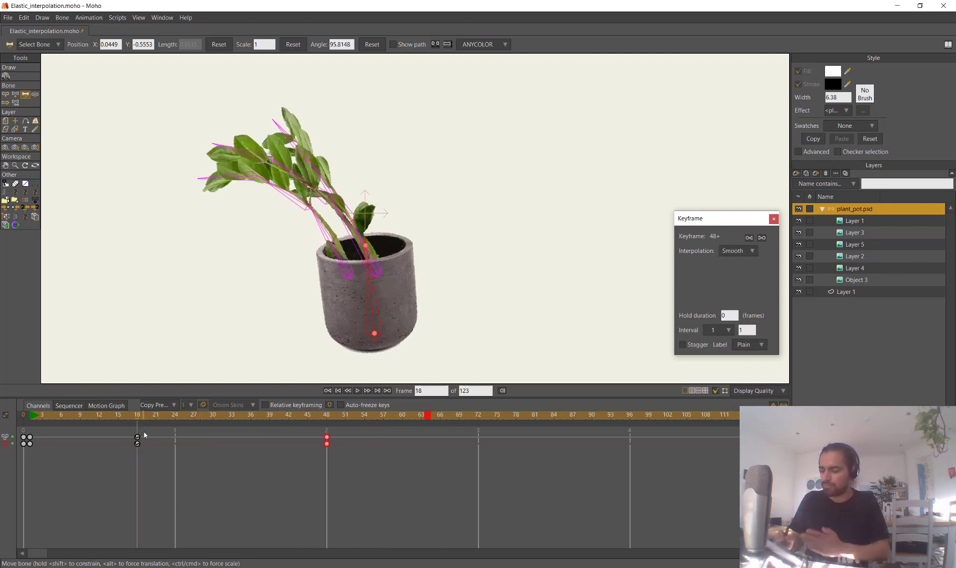
pyautogui.click(325, 416)
pyautogui.moveTo(42, 418); pyautogui.dragTo(135, 448)
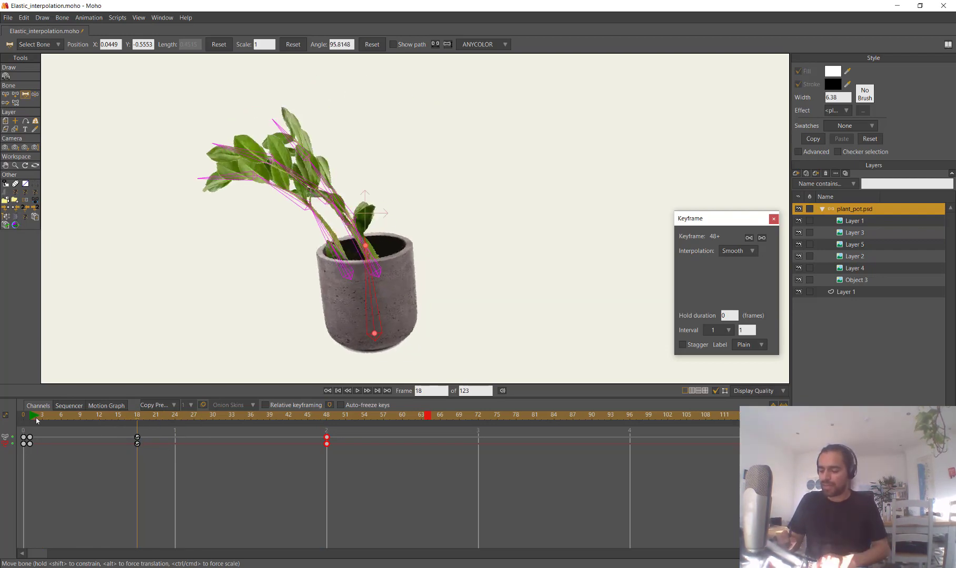
pyautogui.moveTo(37, 420); pyautogui.dragTo(137, 454)
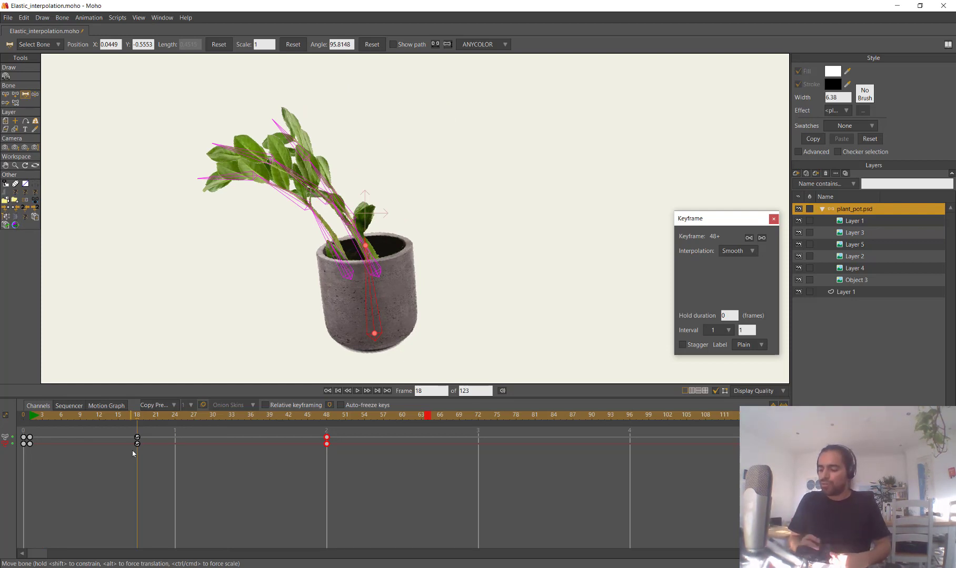
pyautogui.moveTo(31, 426); pyautogui.dragTo(52, 418)
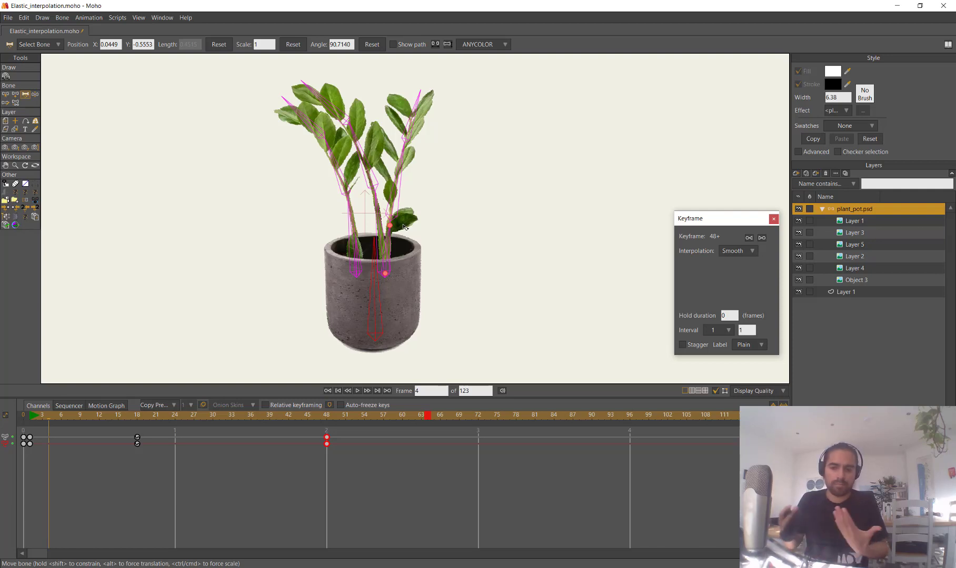
# Examine the pot bone's elastic curve in the motion graph, and go back to the channels view at frame 1
pyautogui.click(113, 406)
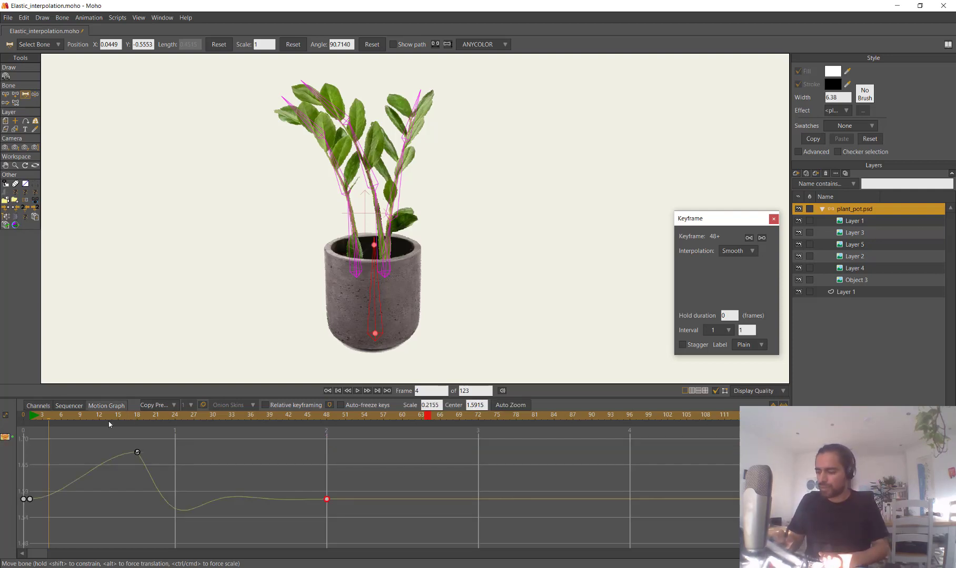
pyautogui.click(38, 405)
pyautogui.moveTo(61, 419); pyautogui.dragTo(30, 449)
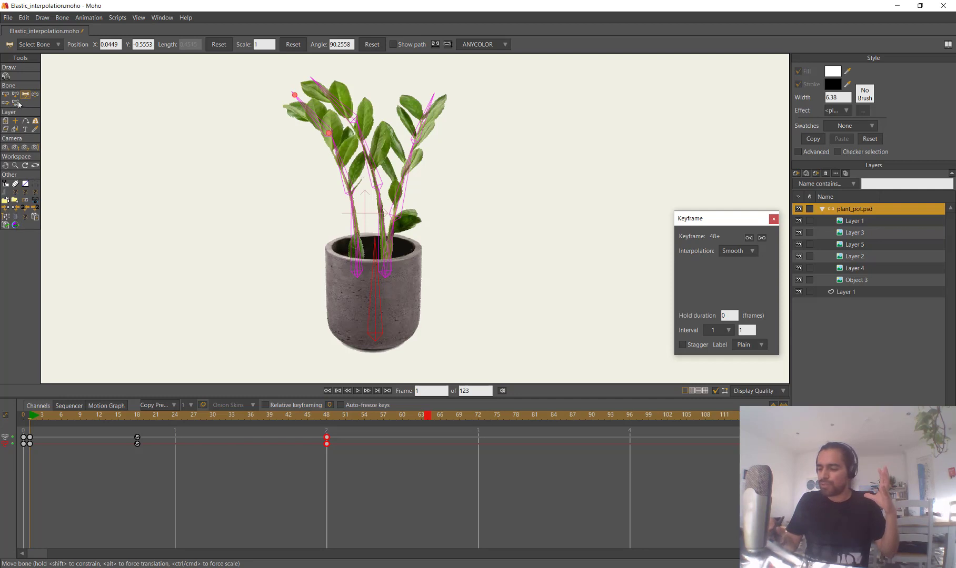
# Select the middle and upper bones of all stems and shift their keyframes 5 frames later, starting at frame 6
pyautogui.press('z')
pyautogui.moveTo(474, 117)
pyautogui.mouseDown()
pyautogui.moveTo(416, 86)
pyautogui.moveTo(318, 102)
pyautogui.mouseUp()
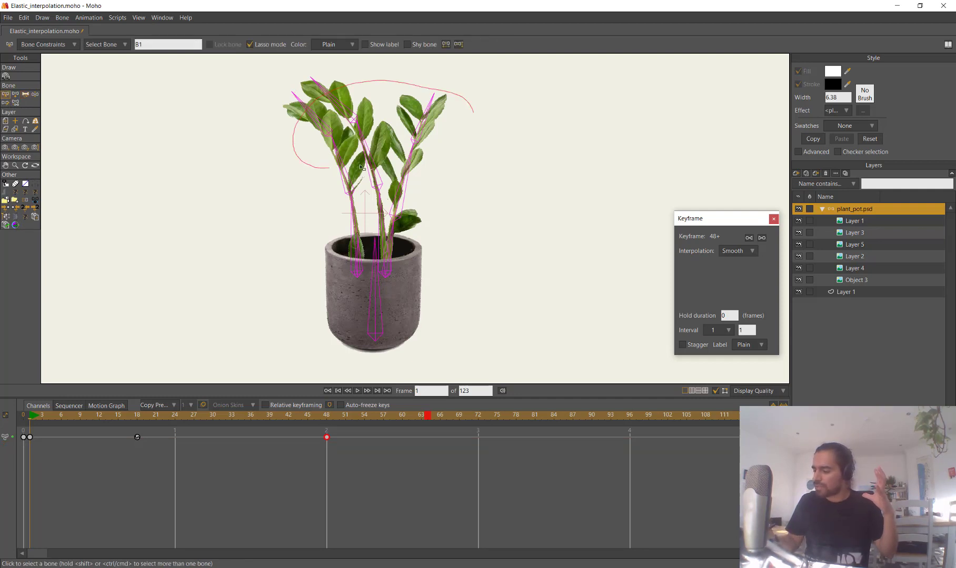
pyautogui.moveTo(437, 177); pyautogui.dragTo(351, 201)
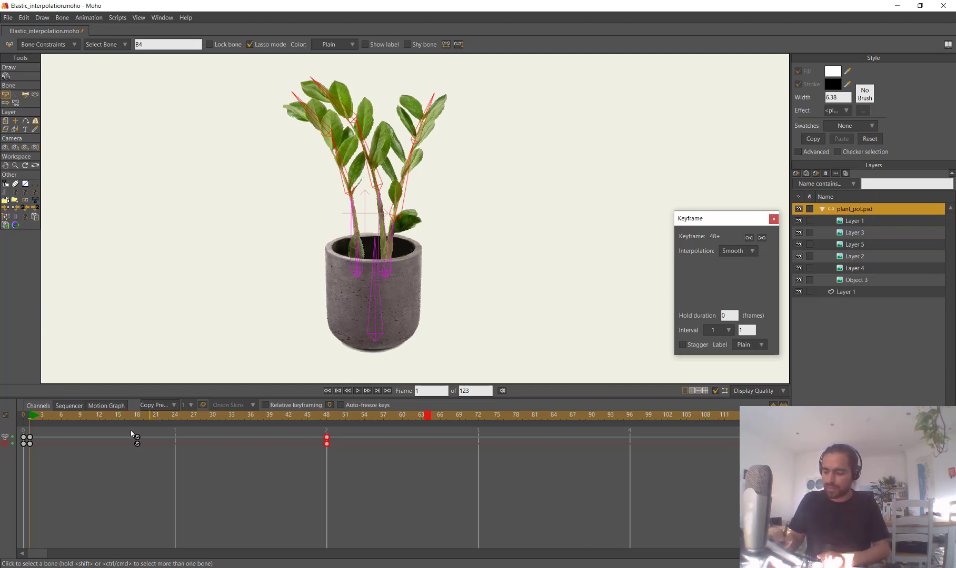
pyautogui.click(131, 417)
pyautogui.click(352, 449)
pyautogui.moveTo(363, 444); pyautogui.dragTo(27, 457)
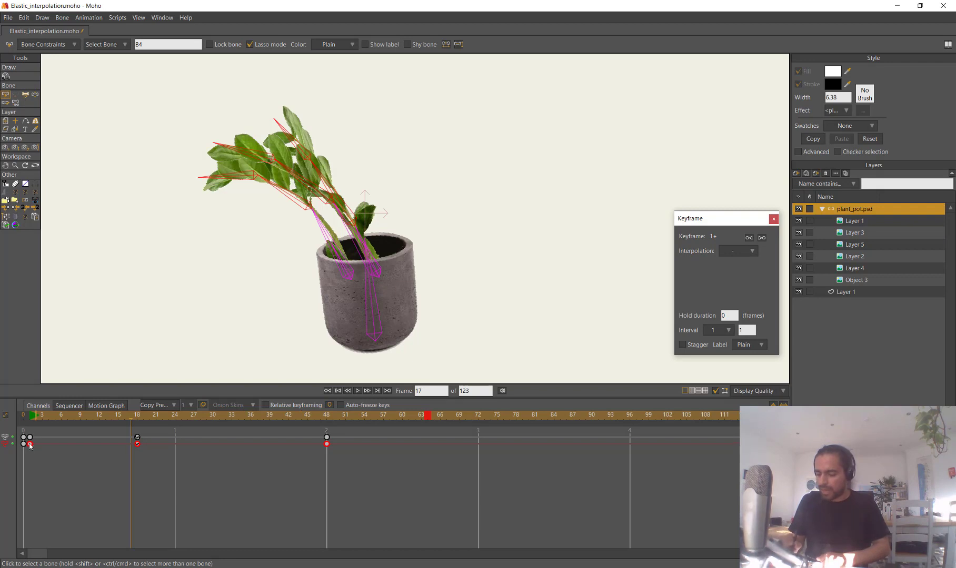
pyautogui.moveTo(30, 447); pyautogui.dragTo(62, 446)
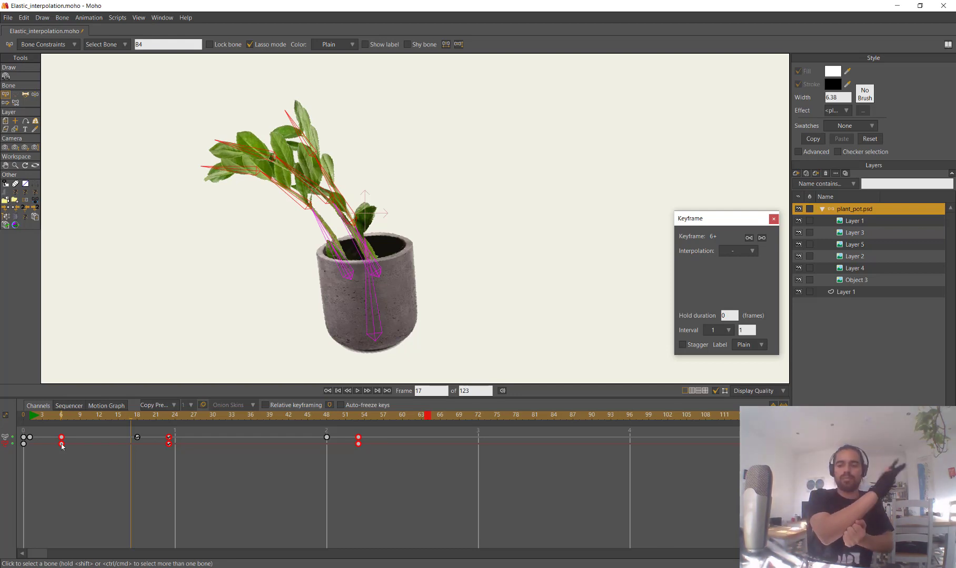
# Try delaying the selected stem bones' keyframes by 2 more frames, starting at frame 8
pyautogui.moveTo(47, 417); pyautogui.dragTo(226, 457)
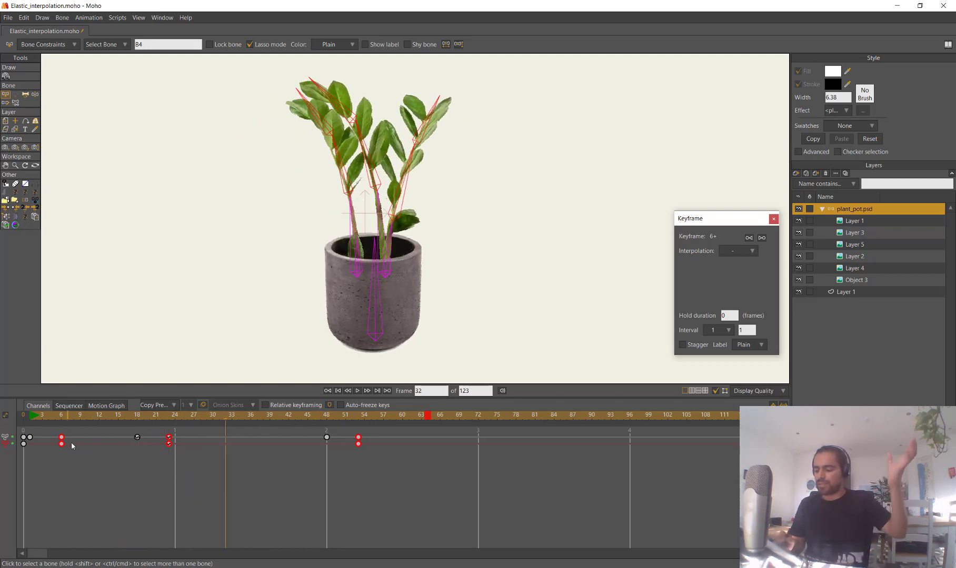
pyautogui.moveTo(48, 461); pyautogui.dragTo(375, 448)
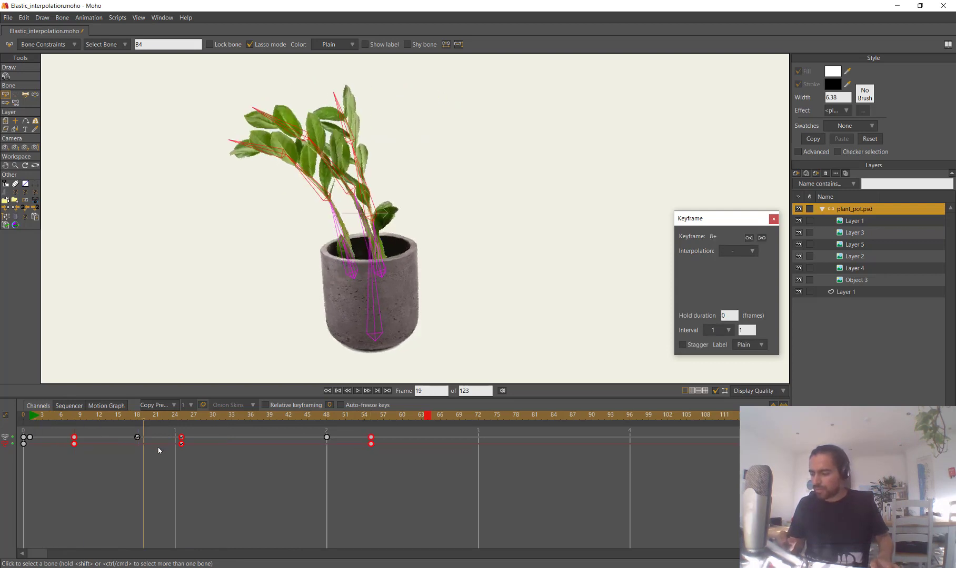
pyautogui.click(325, 447)
pyautogui.moveTo(325, 447); pyautogui.dragTo(247, 446)
pyautogui.moveTo(182, 445); pyautogui.dragTo(169, 446)
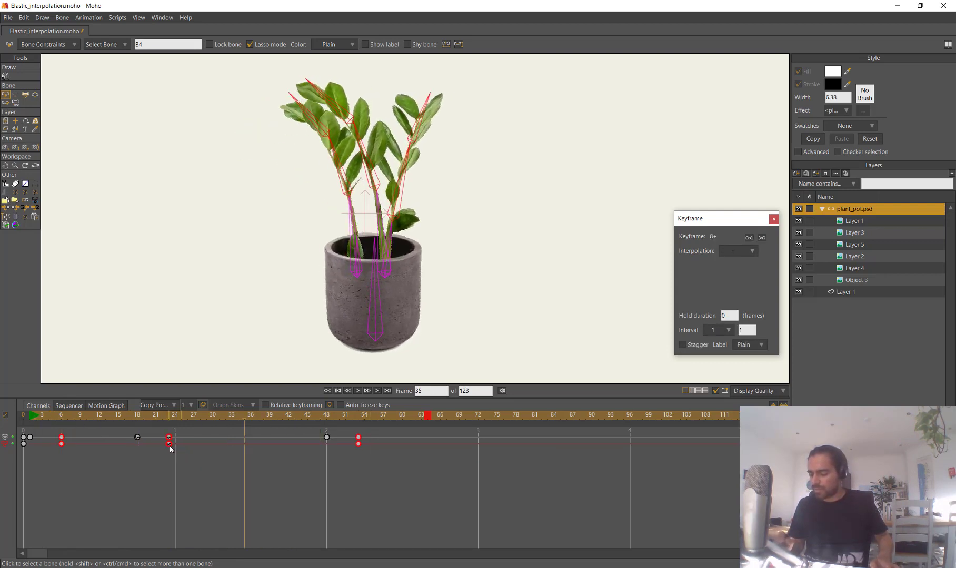
pyautogui.moveTo(37, 417); pyautogui.dragTo(246, 413)
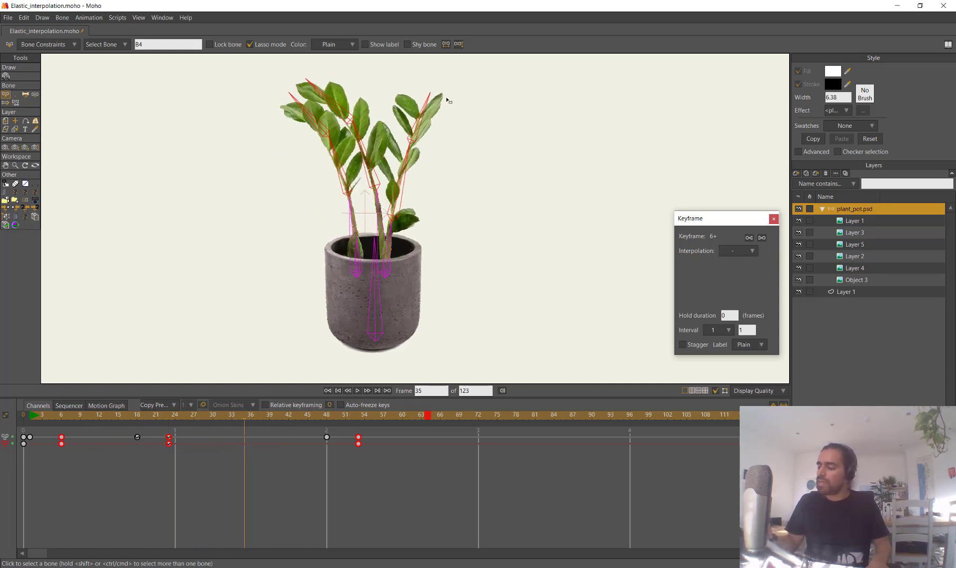
# Select only the tip bones of the stems, shift their keyframes to start at frame 10, and play the animation
pyautogui.moveTo(392, 113); pyautogui.dragTo(394, 230)
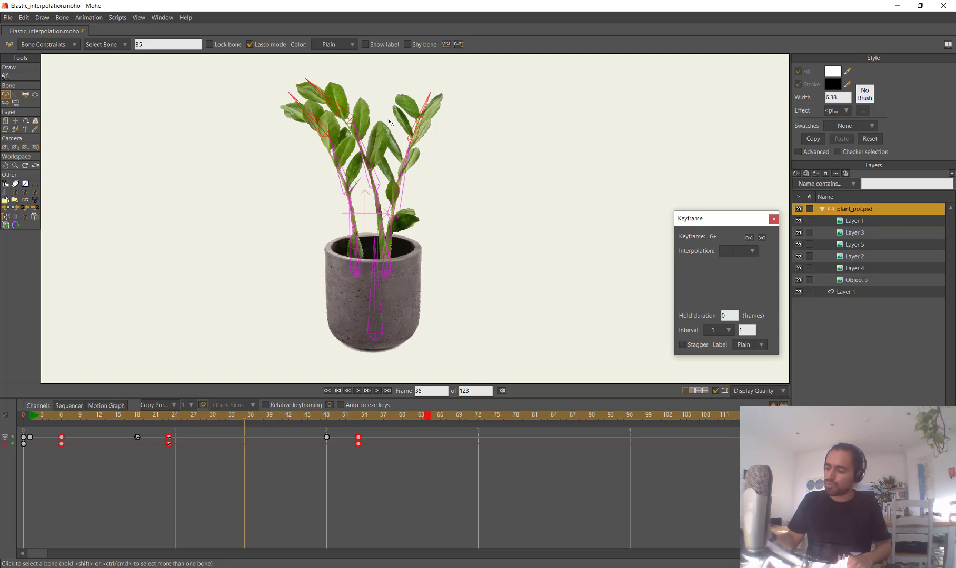
pyautogui.moveTo(48, 480); pyautogui.dragTo(371, 441)
pyautogui.moveTo(79, 446); pyautogui.dragTo(87, 447)
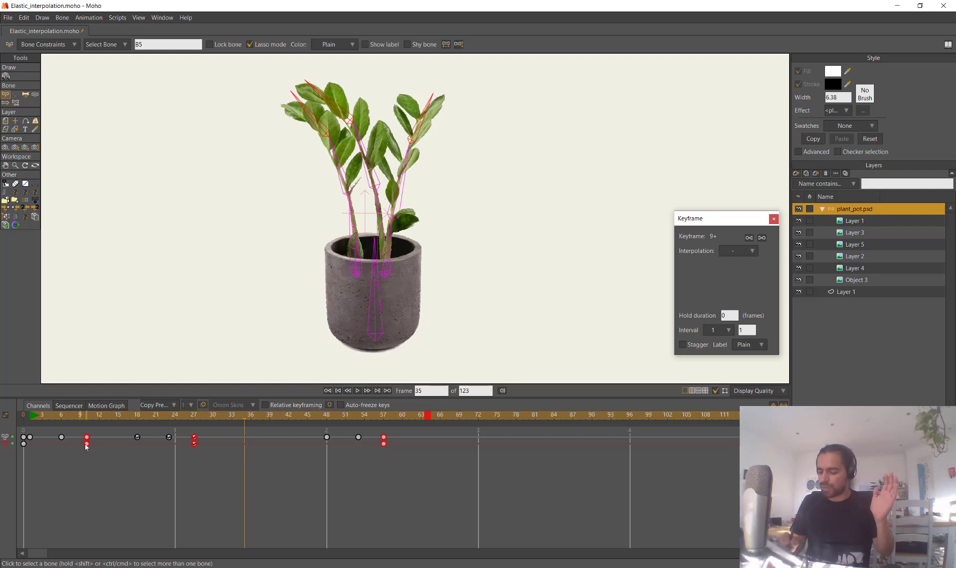
pyautogui.click(30, 416)
pyautogui.press('space')
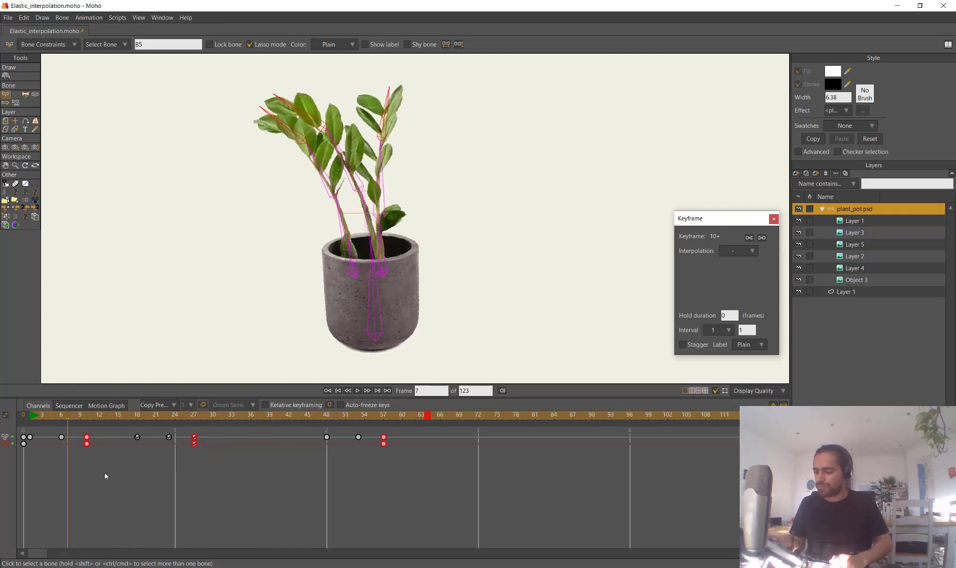
# Select the pot's bone and shift all its keyframes after frame 0 later, starting at frame 8
pyautogui.click(379, 301)
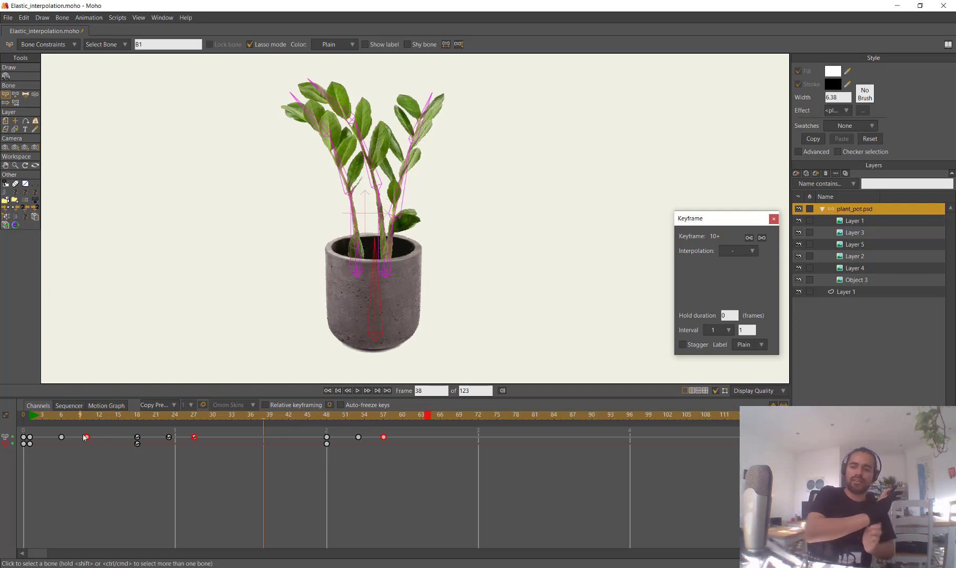
pyautogui.click(226, 477)
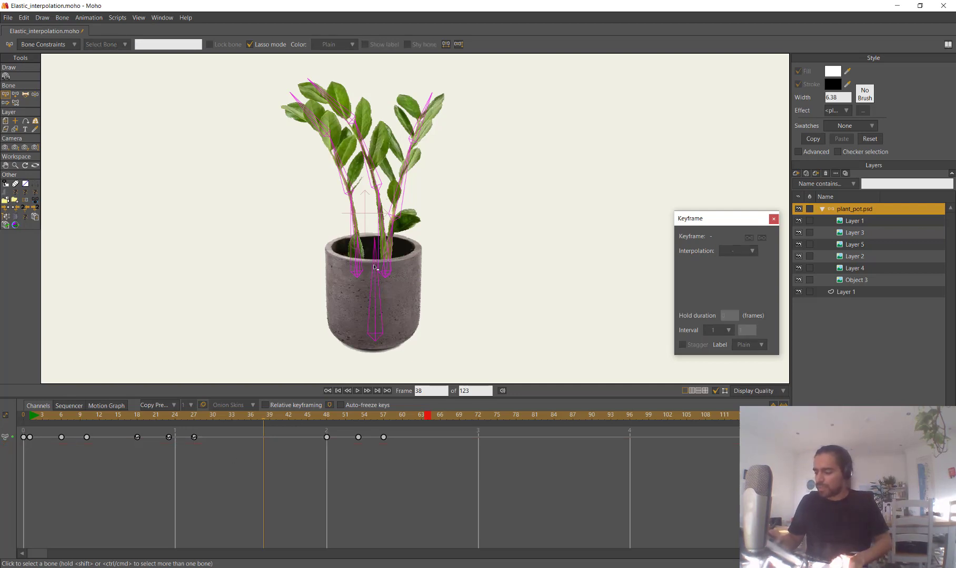
pyautogui.moveTo(364, 441); pyautogui.dragTo(35, 449)
# Play and scrub the animation from the start to check the delayed pot movement against the stems
pyautogui.press('space')
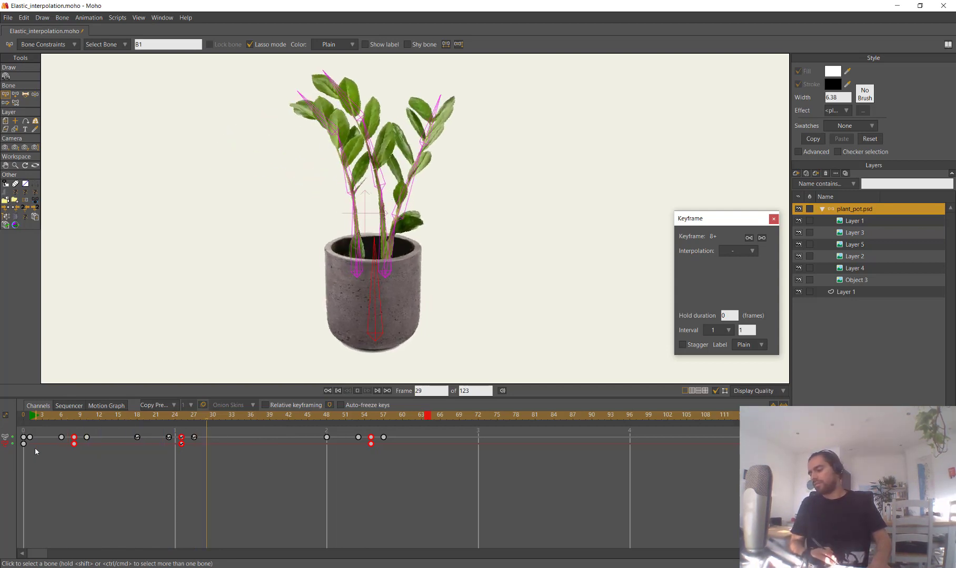
pyautogui.click(34, 416)
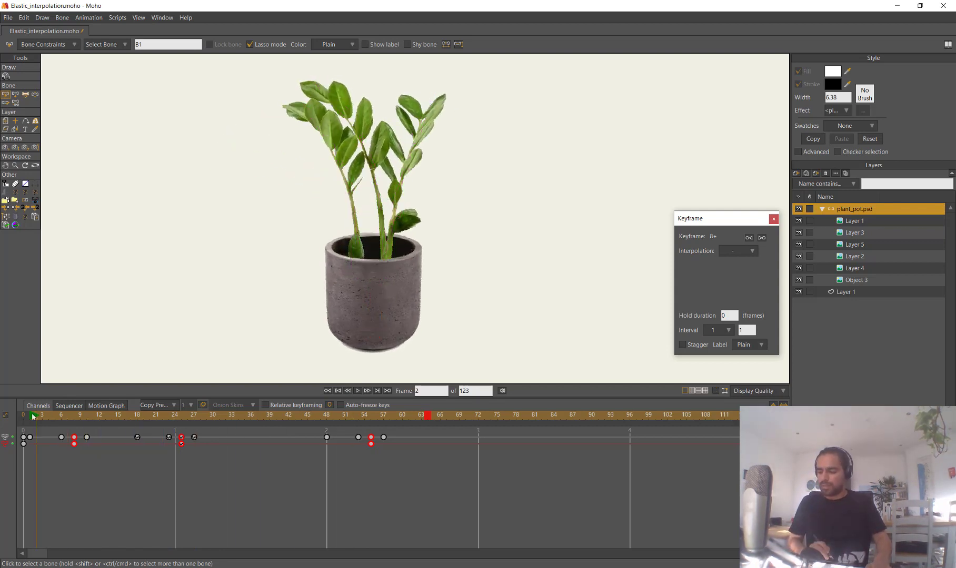
pyautogui.press('space')
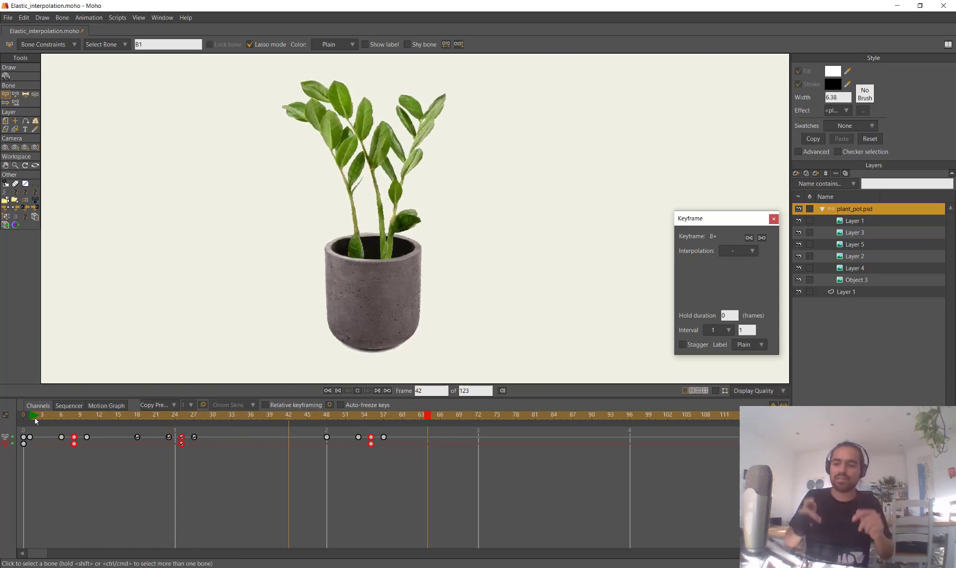
pyautogui.moveTo(35, 420); pyautogui.dragTo(87, 441)
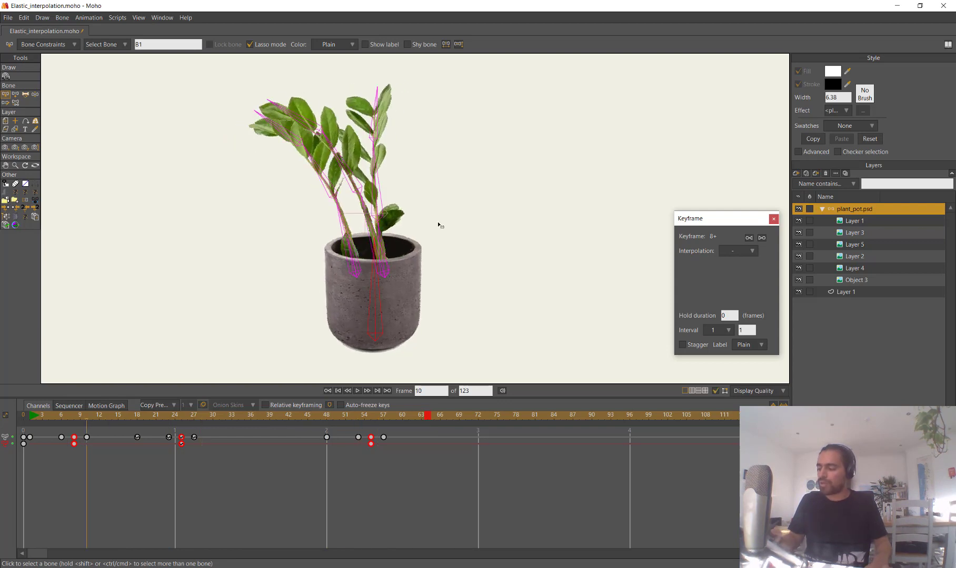
pyautogui.click(33, 416)
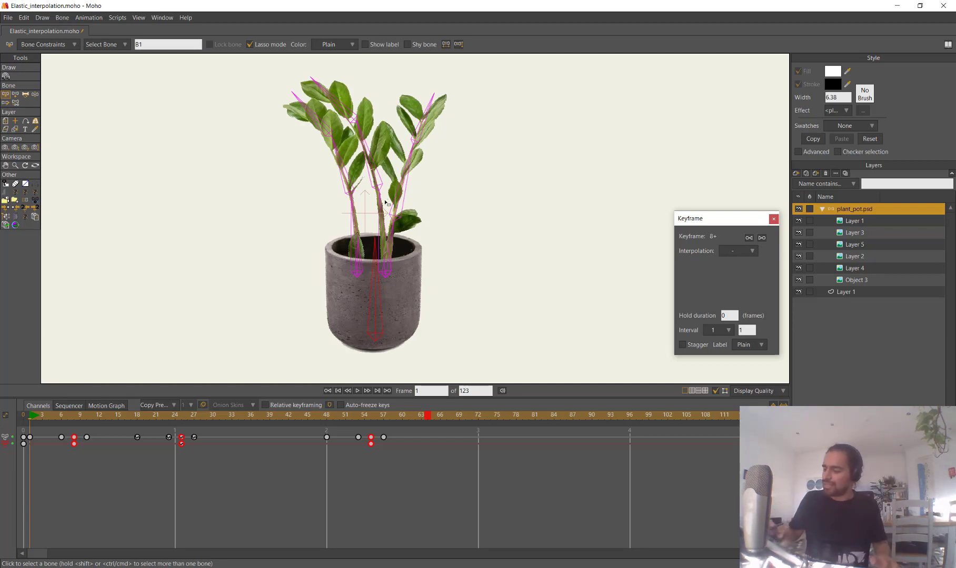
# Select all bones of the left and middle stems and shift their keyframes after frame 0 by 2 frames later
pyautogui.click(377, 183)
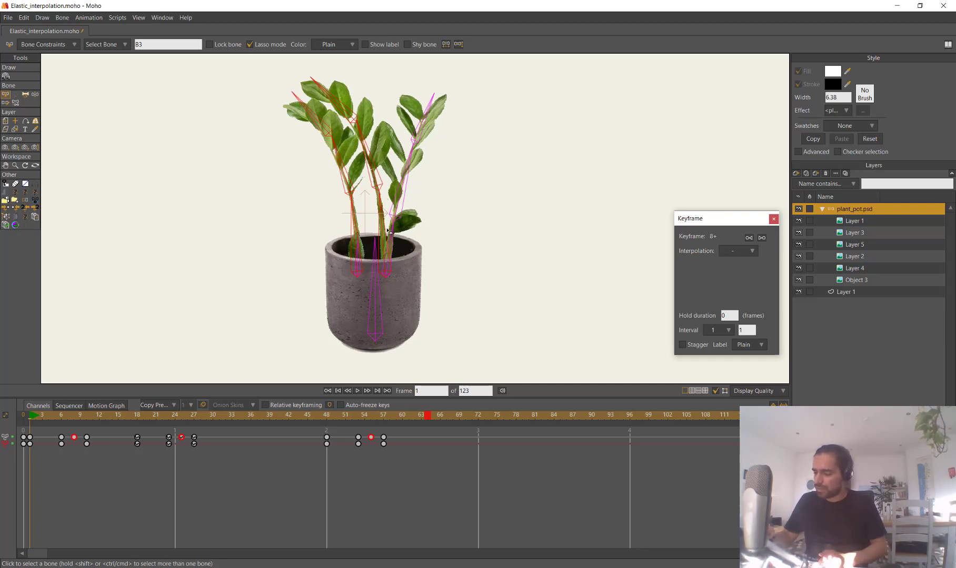
pyautogui.moveTo(397, 446); pyautogui.dragTo(30, 460)
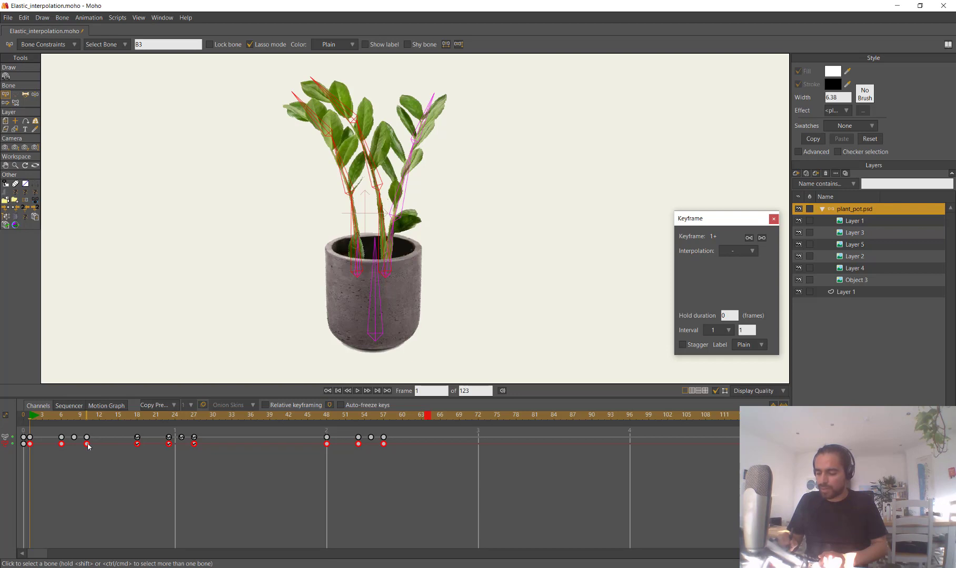
pyautogui.moveTo(88, 446)
pyautogui.mouseDown()
pyautogui.moveTo(101, 446)
pyautogui.moveTo(86, 434)
pyautogui.moveTo(345, 441)
pyautogui.moveTo(36, 445)
pyautogui.moveTo(160, 458)
pyautogui.moveTo(403, 438)
pyautogui.moveTo(177, 456)
pyautogui.moveTo(213, 450)
pyautogui.mouseUp()
pyautogui.click(68, 431)
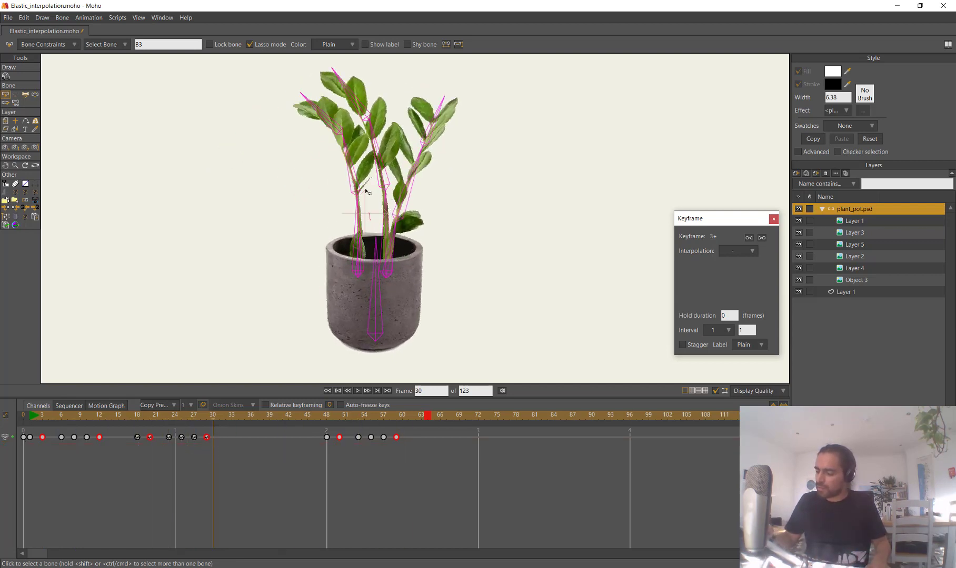
# Select only the left stem's bones and shift their keyframes after frame 0 by 3 more frames, starting at frame 4
pyautogui.moveTo(318, 145)
pyautogui.mouseDown()
pyautogui.moveTo(335, 218)
pyautogui.moveTo(356, 241)
pyautogui.moveTo(366, 209)
pyautogui.moveTo(359, 274)
pyautogui.mouseUp()
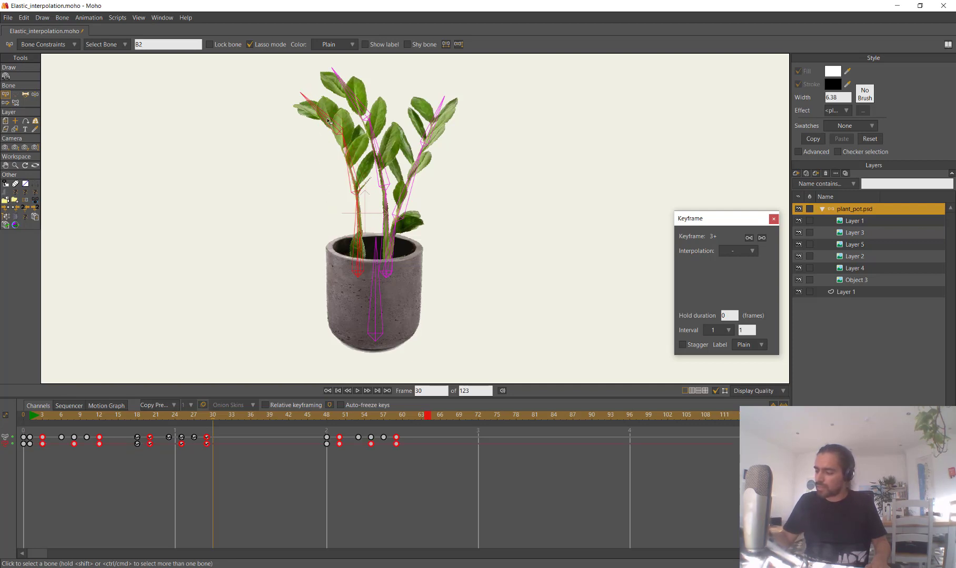
pyautogui.click(36, 466)
pyautogui.moveTo(86, 458); pyautogui.dragTo(415, 447)
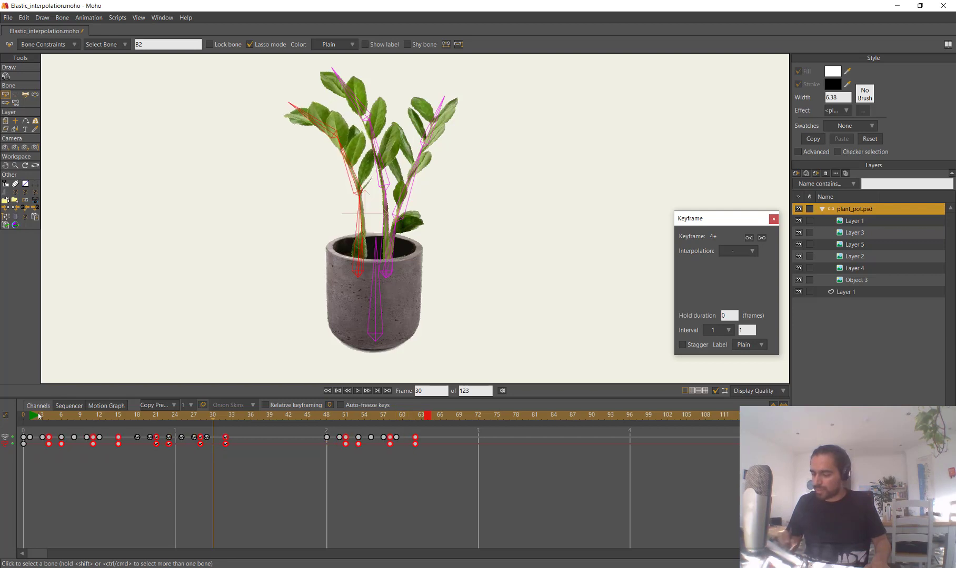
# Play the animation from the start and scrub between about frames 8 and 22 to check the staggered stem motion
pyautogui.moveTo(37, 415); pyautogui.dragTo(54, 443)
pyautogui.press('space')
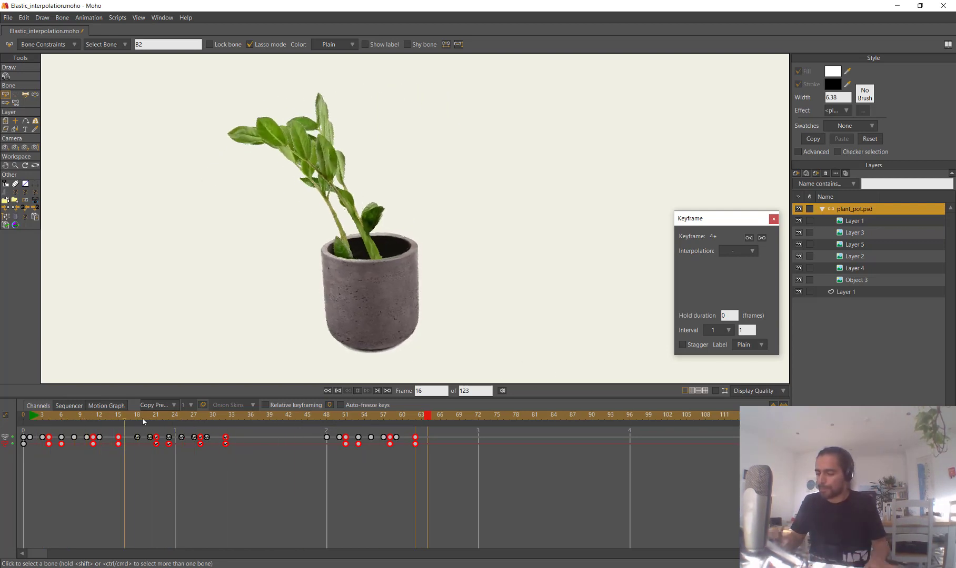
pyautogui.moveTo(142, 417); pyautogui.dragTo(165, 422)
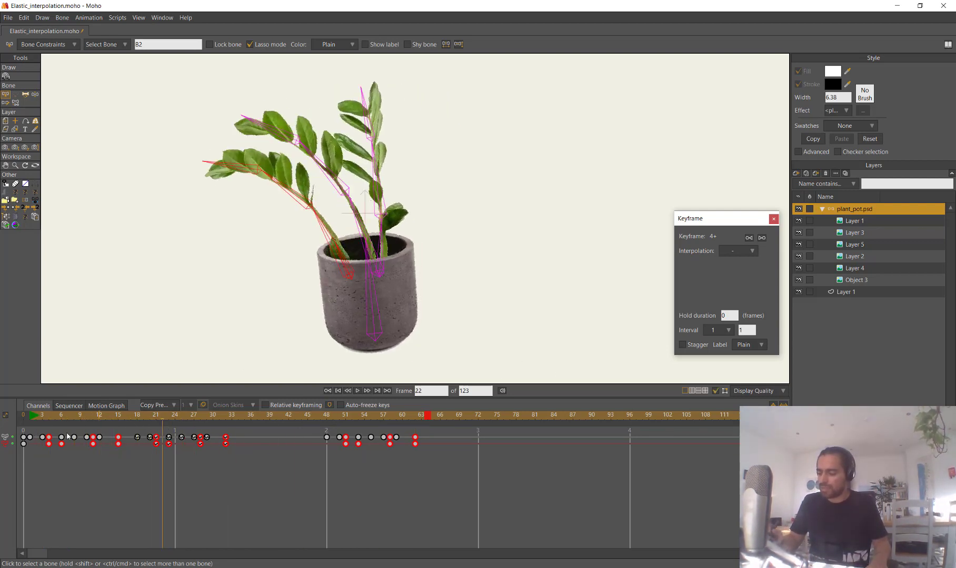
pyautogui.moveTo(67, 416); pyautogui.dragTo(66, 416)
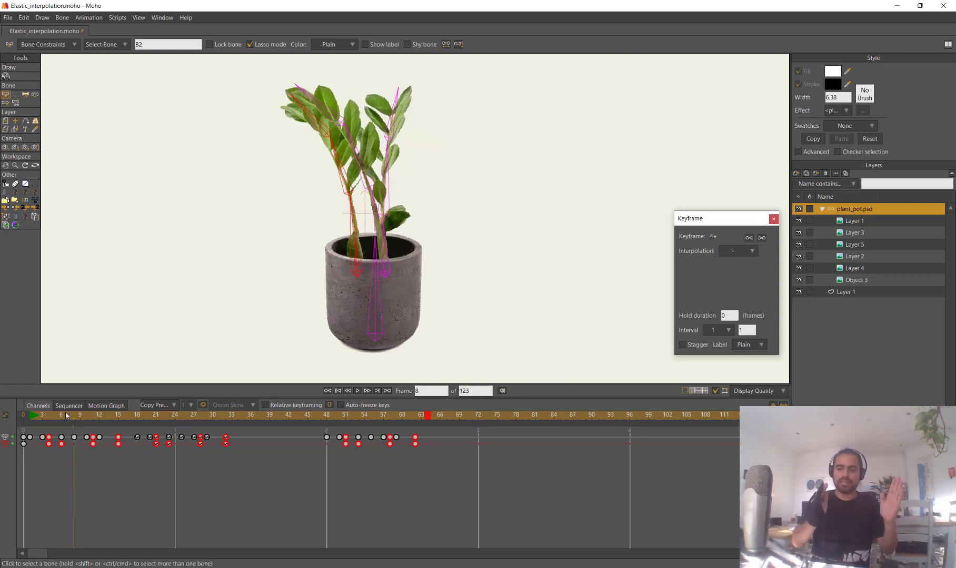